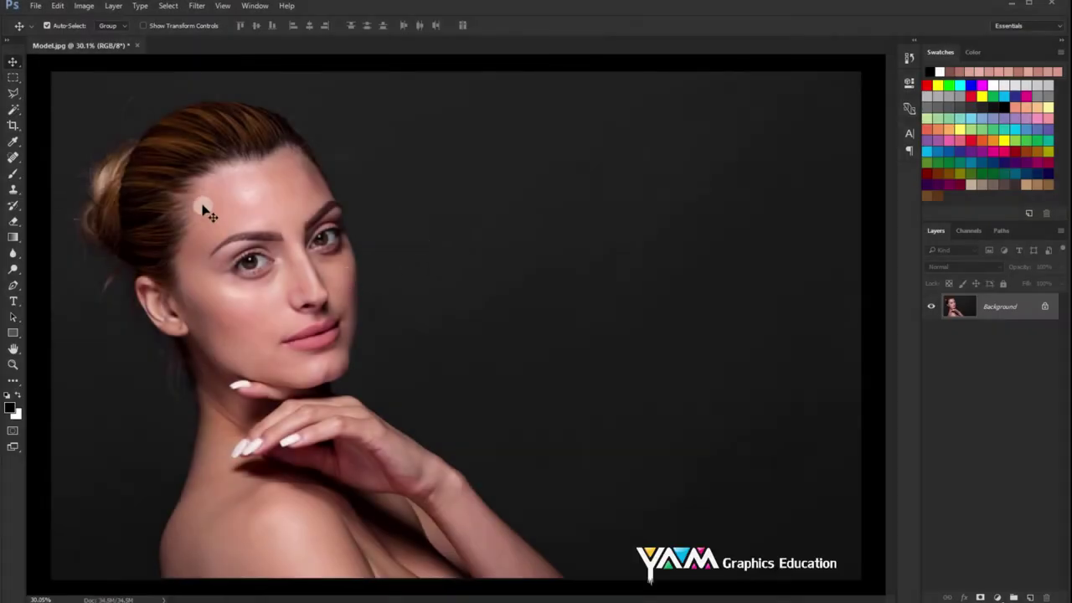
Step: Select the Polygonal Lasso tool from the toolbar
click(12, 93)
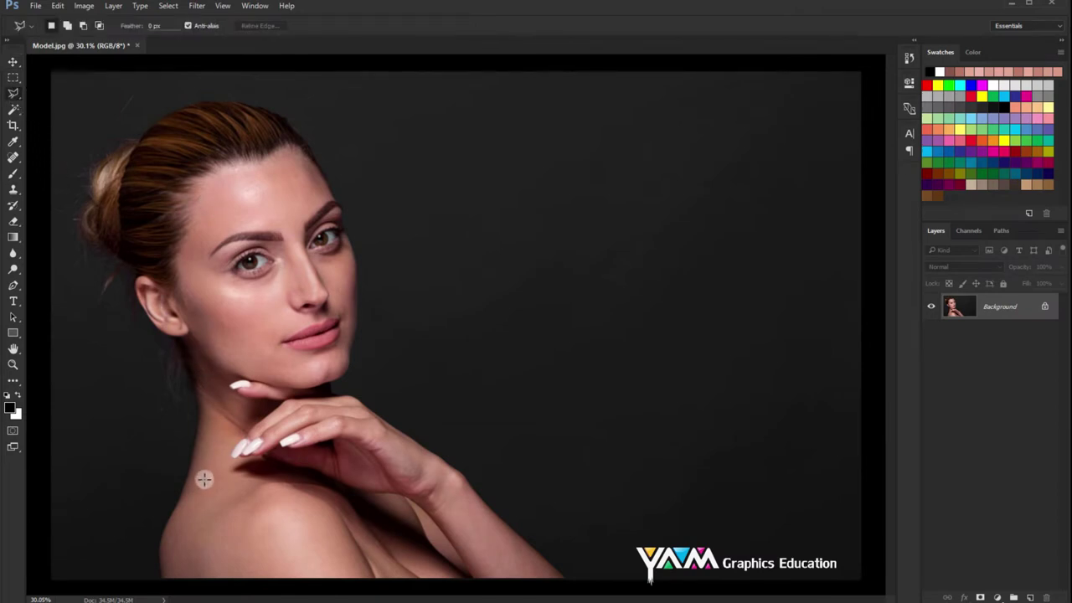
Step: Outline the neck, jawline, hand and shoulder as a closed polygonal selection
click(162, 576)
click(166, 506)
click(195, 443)
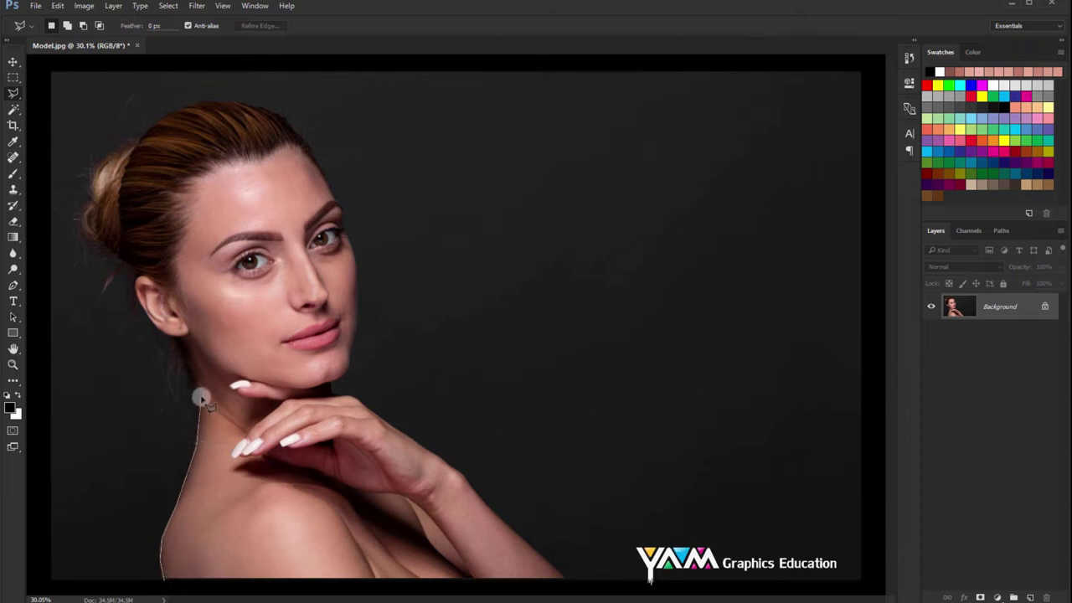
click(197, 383)
click(180, 335)
click(222, 370)
click(329, 388)
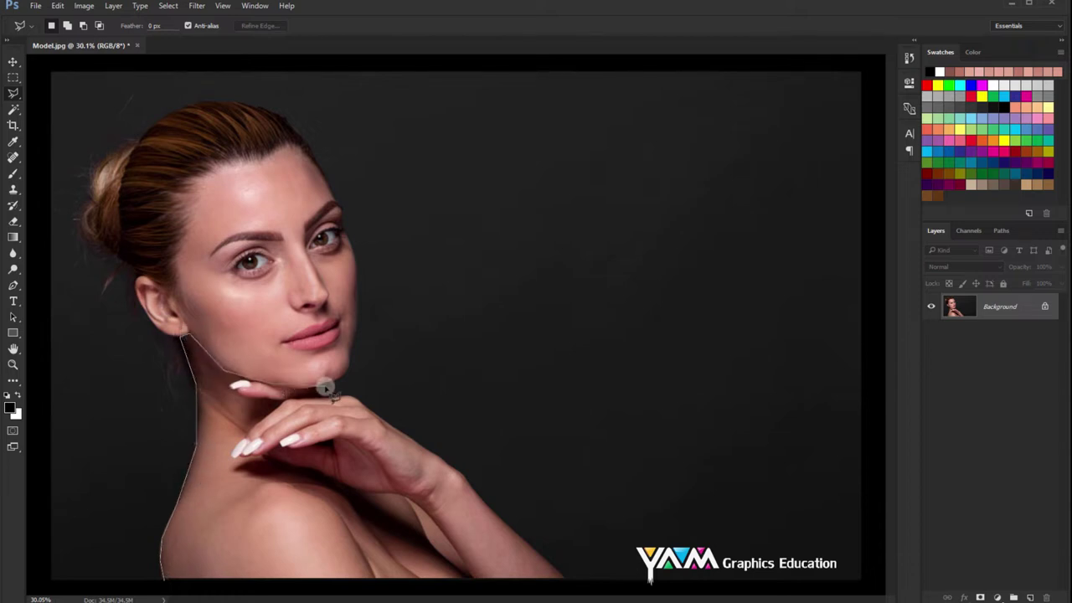
click(339, 401)
click(387, 463)
click(475, 581)
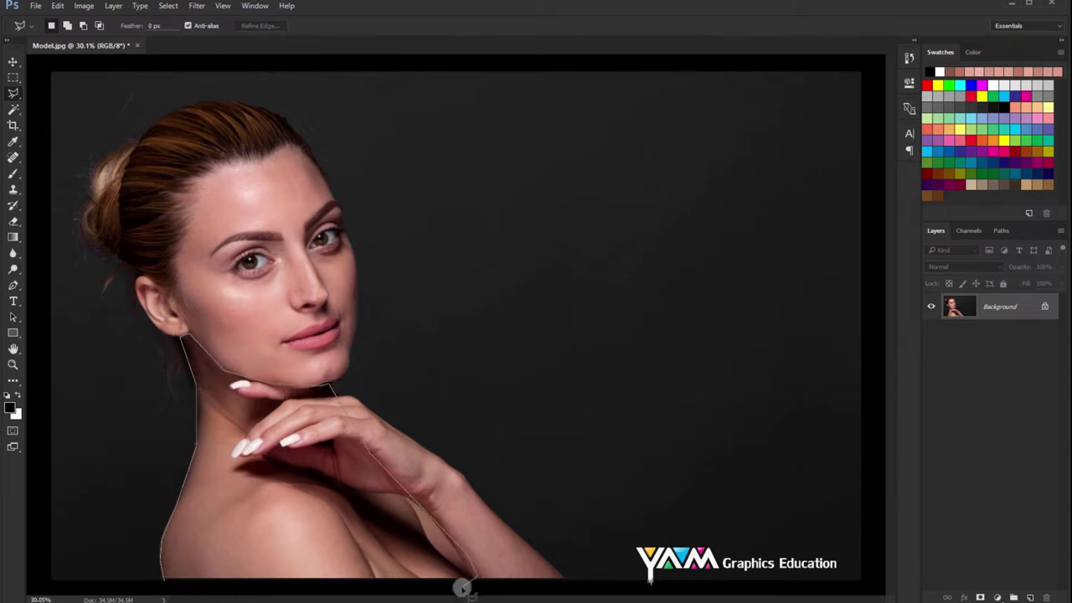
click(162, 578)
Step: Feather the selection 30 px, brighten it with Levels gamma 1.09, then deselect
right_click(255, 525)
click(293, 333)
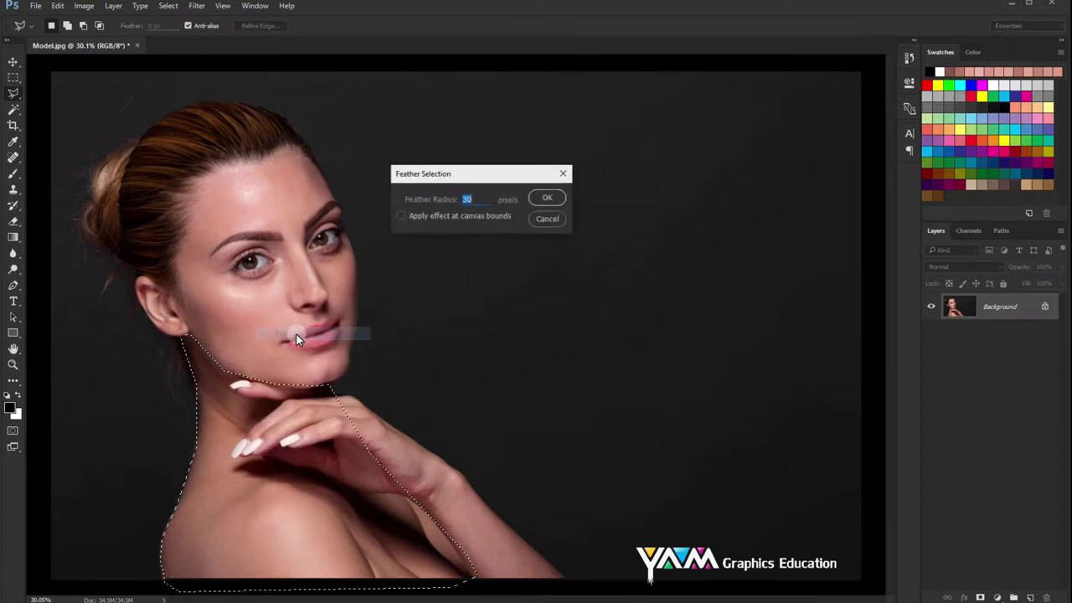
key(Return)
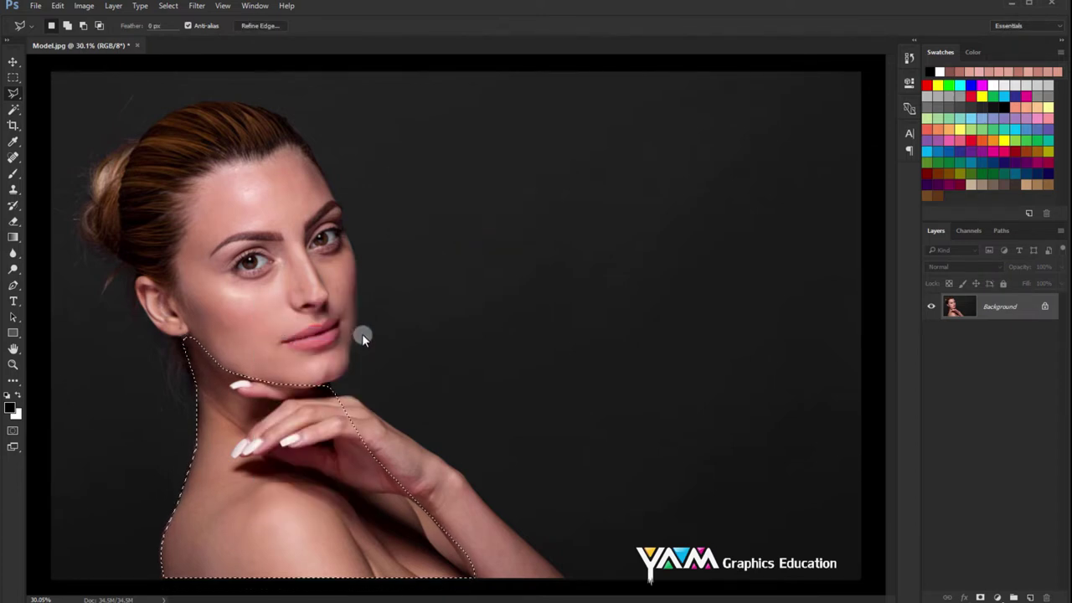
key(ctrl+l)
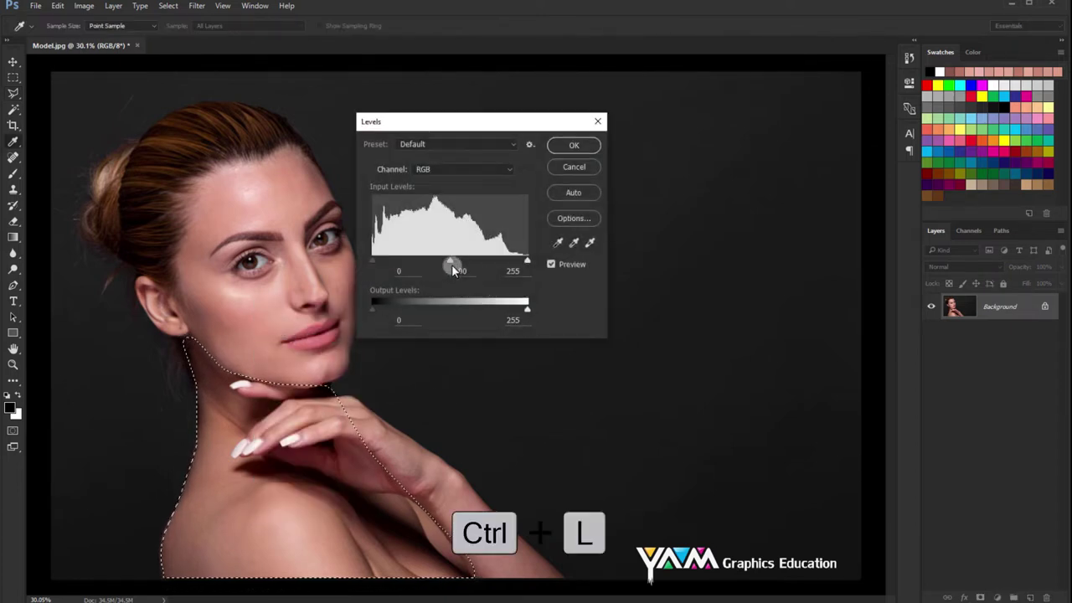
drag(450, 261, 446, 261)
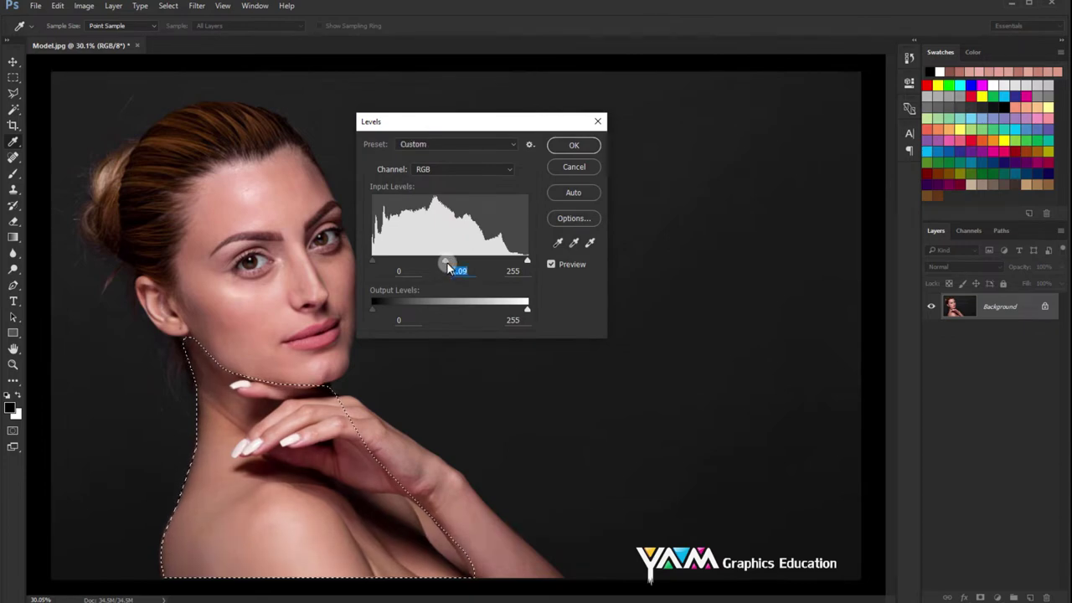
click(567, 149)
key(ctrl+d)
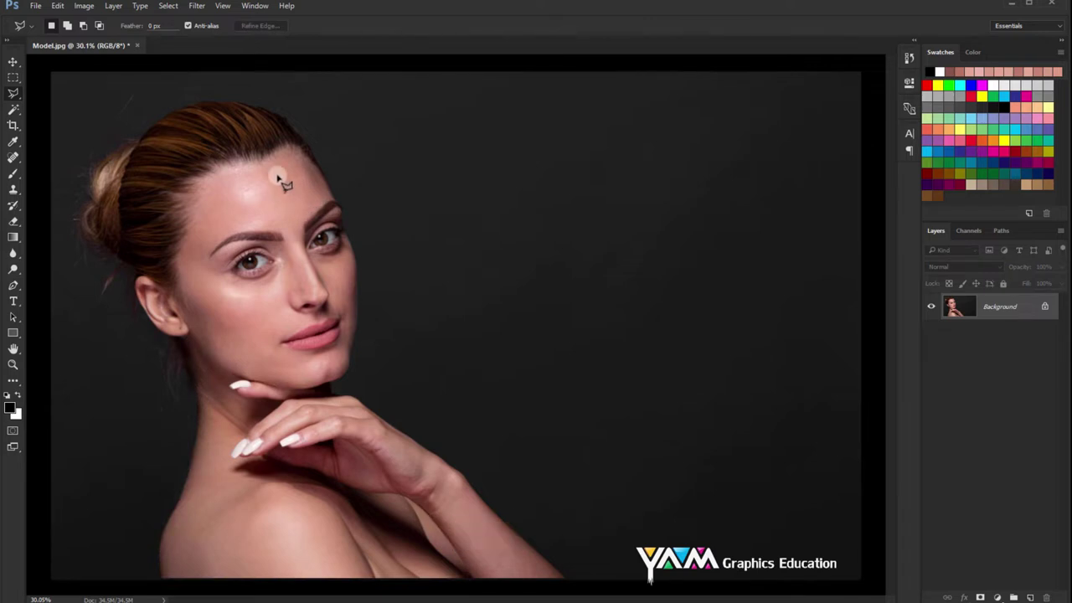
Step: Duplicate the Background layer twice and rename the copies B (lower) and T (top)
scroll(254, 178, up, 1)
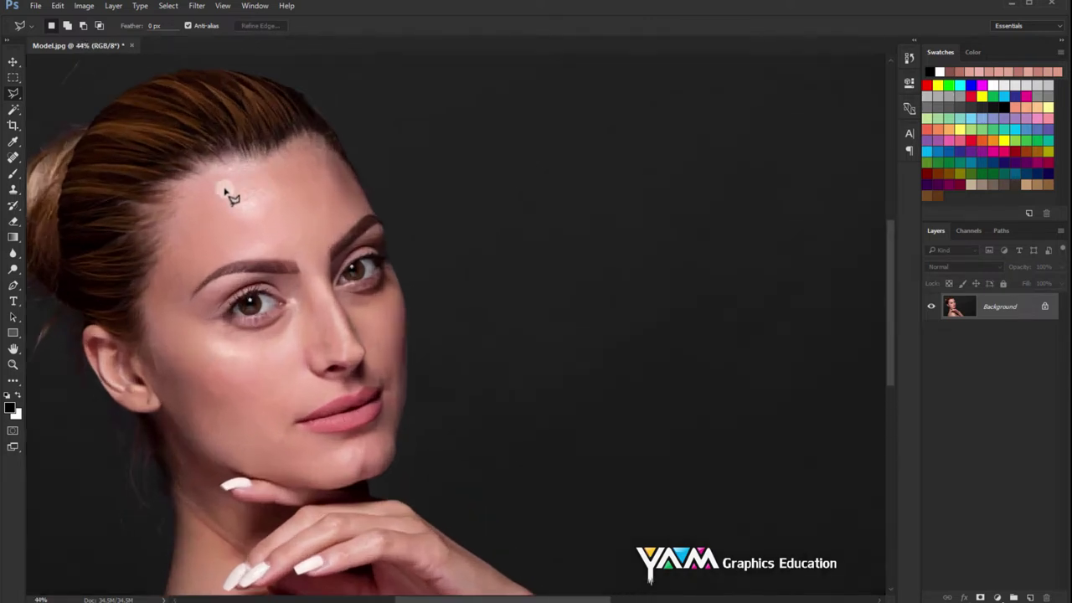
scroll(153, 159, down, 1)
click(12, 61)
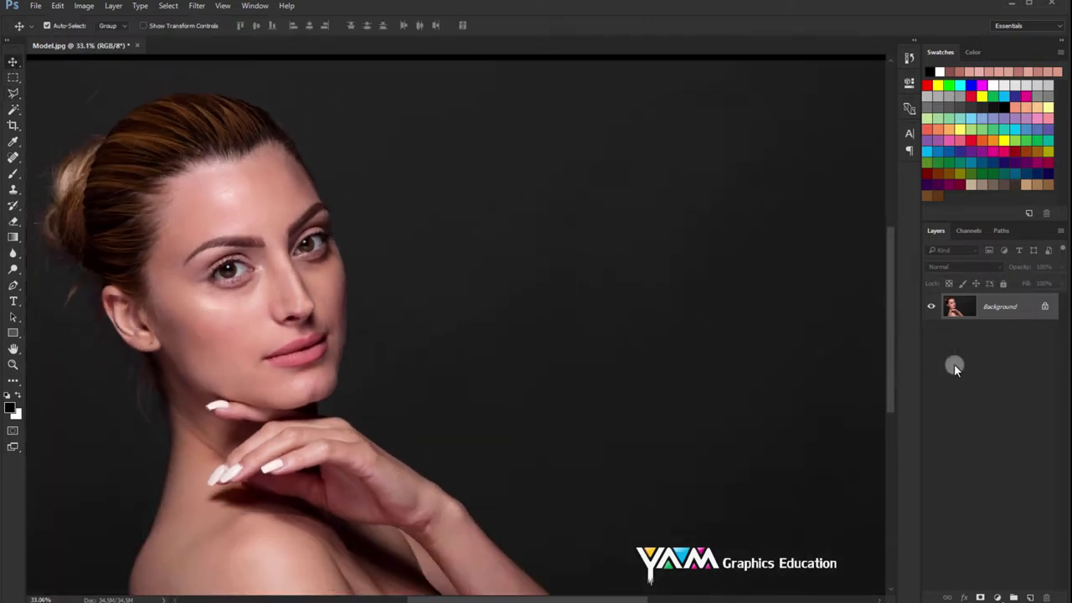
drag(1005, 307, 1029, 595)
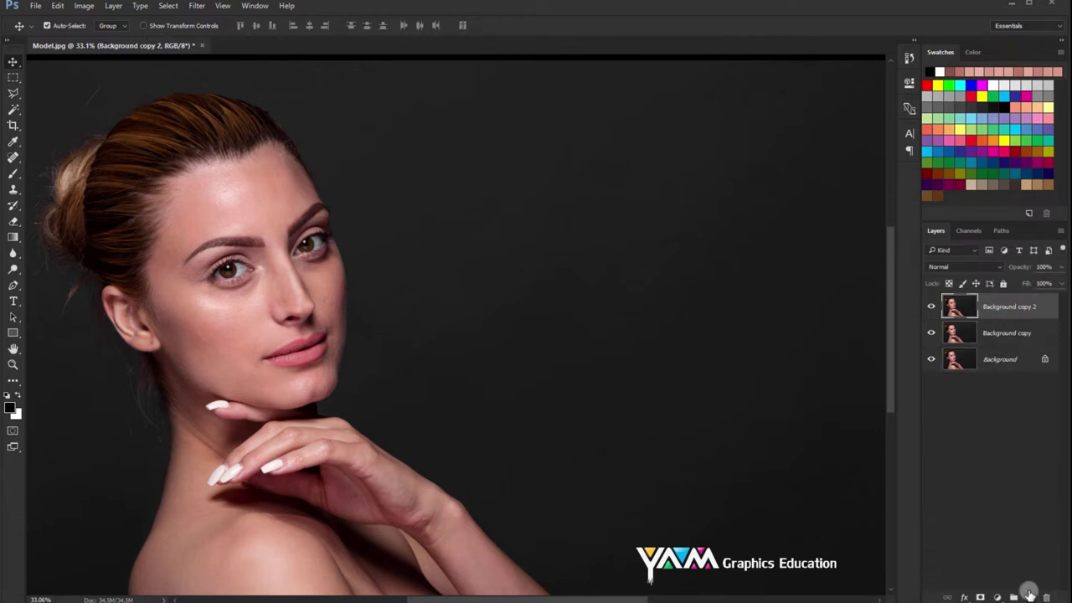
double_click(989, 334)
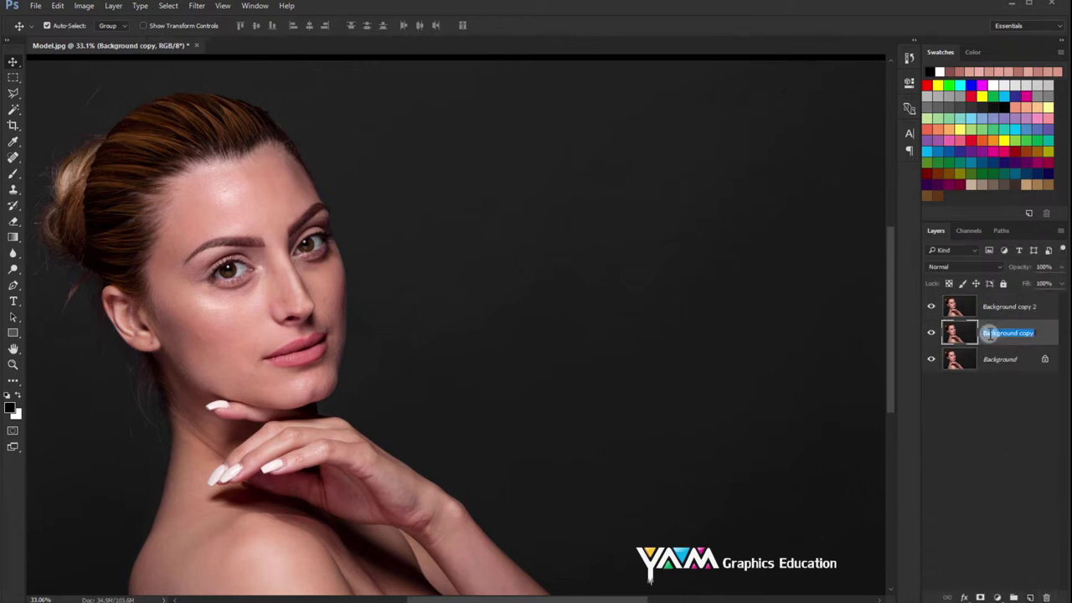
text(B)
click(998, 310)
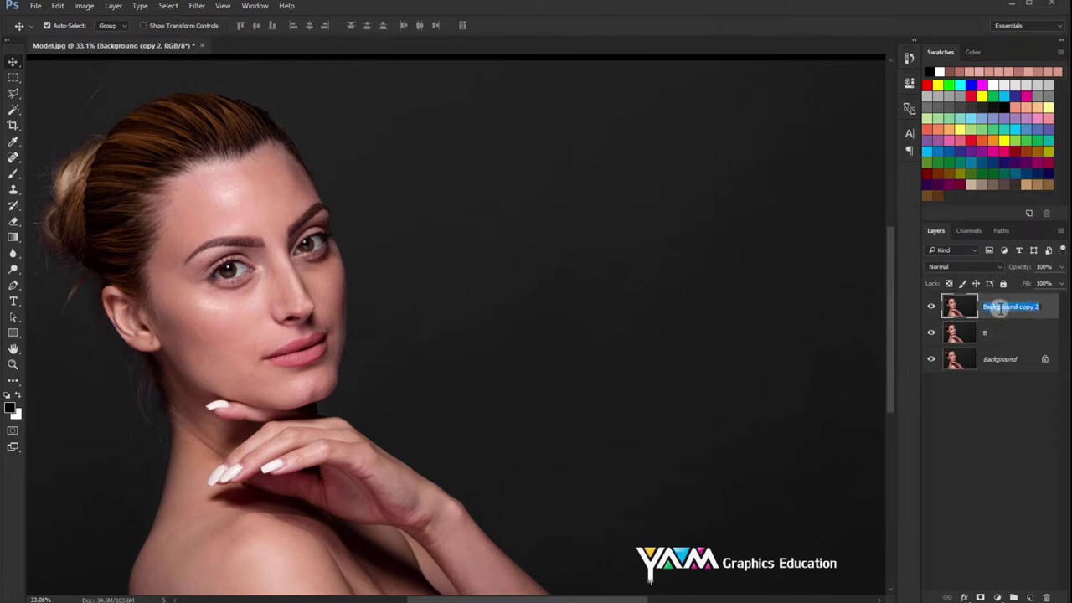
text(T)
key(Return)
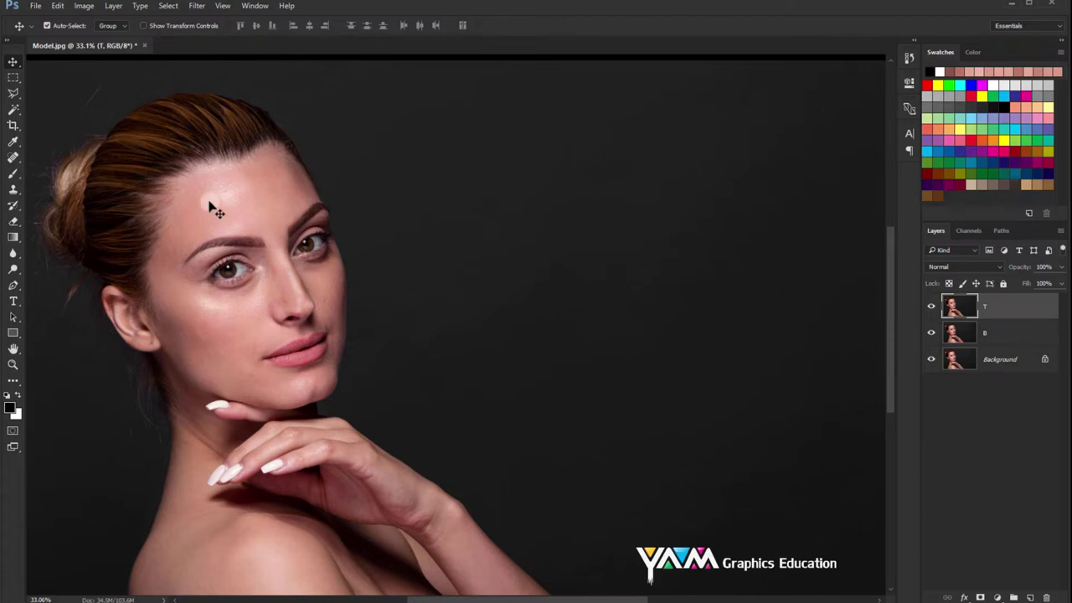
scroll(212, 203, up, 1)
Step: Hide T, give layer B an 11.1-pixel Gaussian Blur, then re-show and select T
click(931, 306)
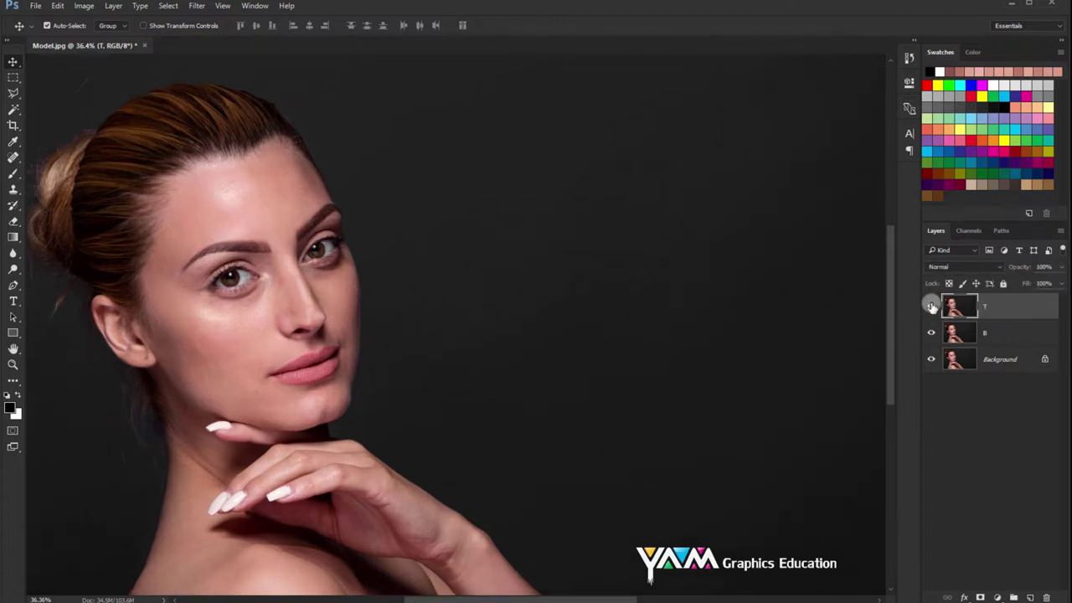
click(984, 331)
drag(351, 265, 481, 275)
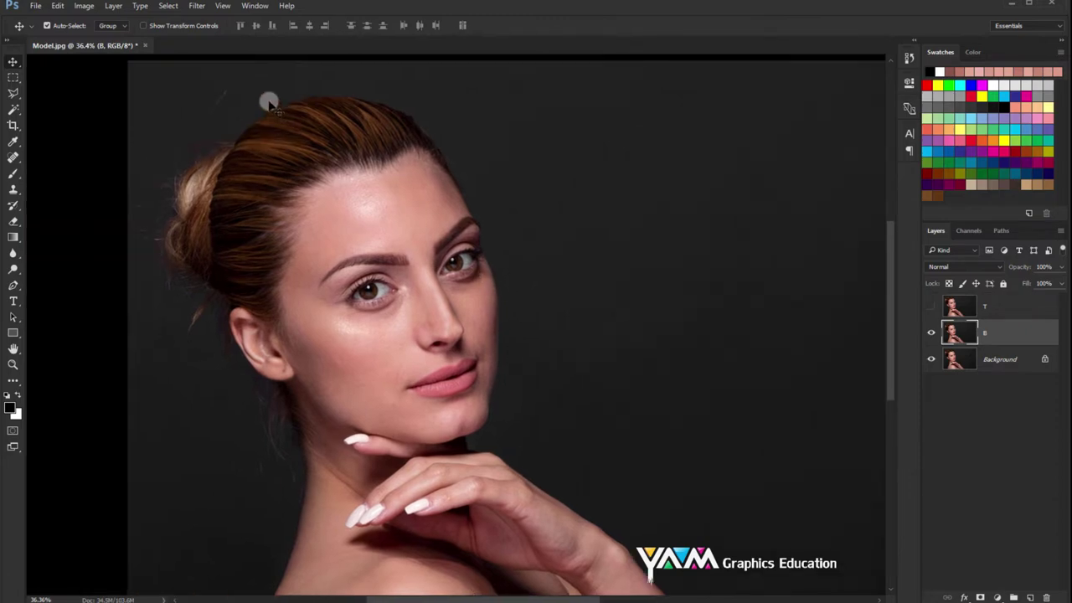
click(201, 7)
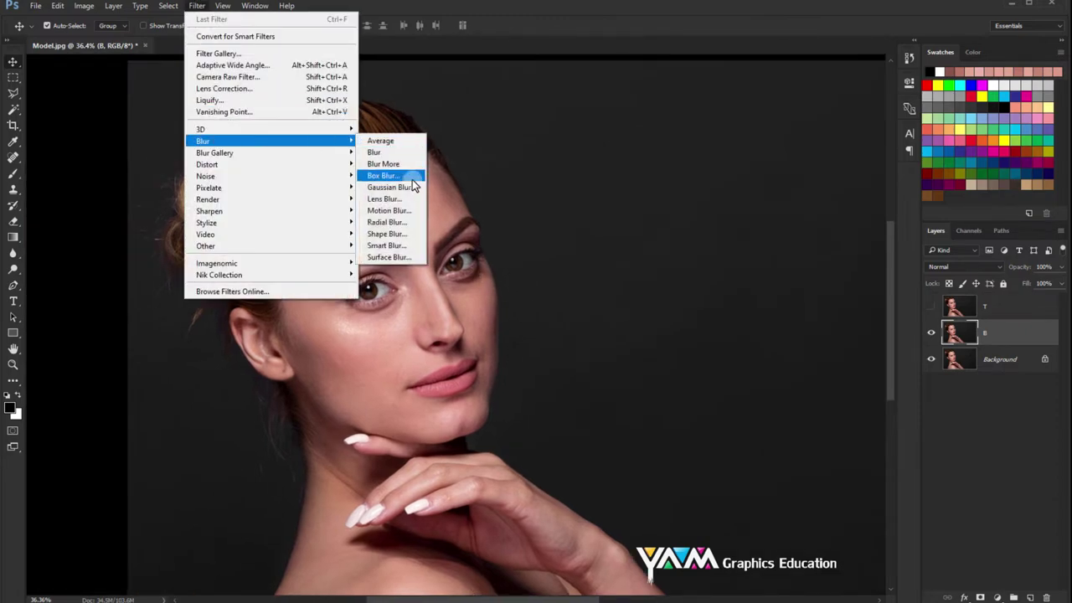
click(404, 180)
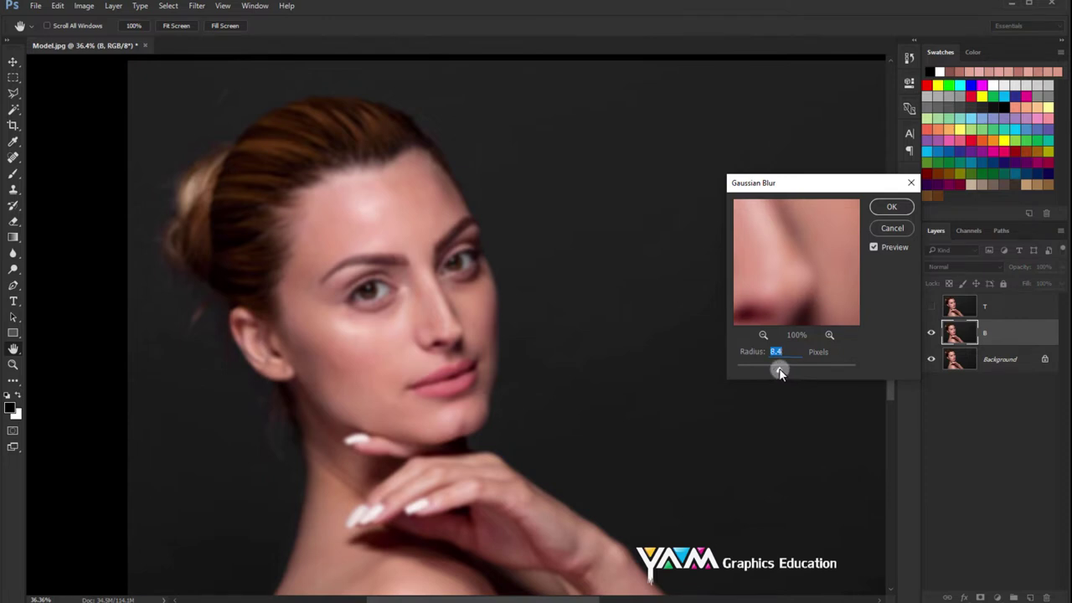
drag(778, 368, 781, 370)
click(889, 207)
key(v)
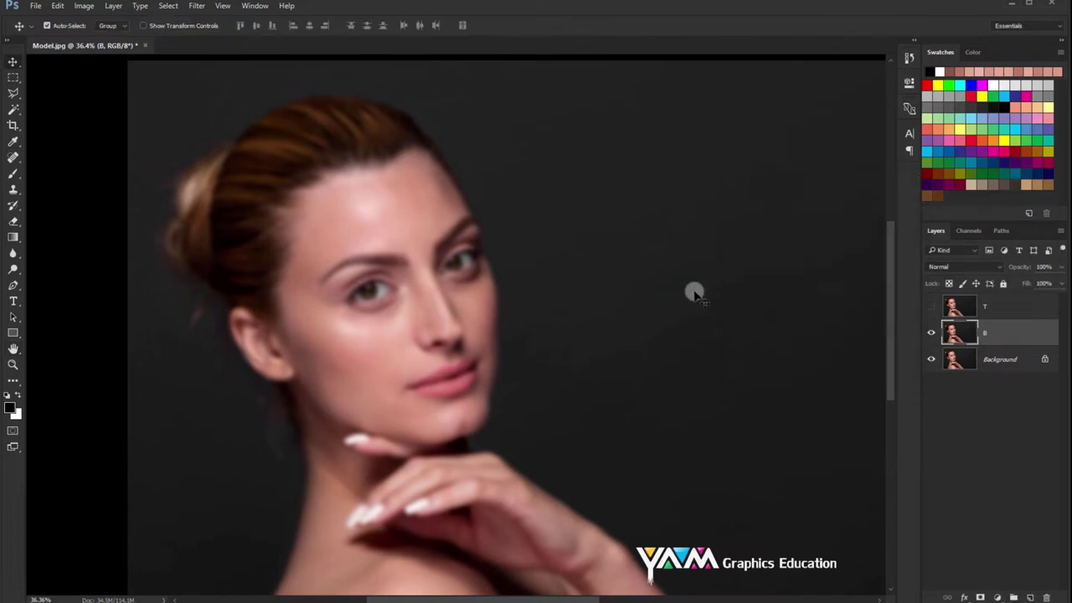
click(930, 306)
click(978, 308)
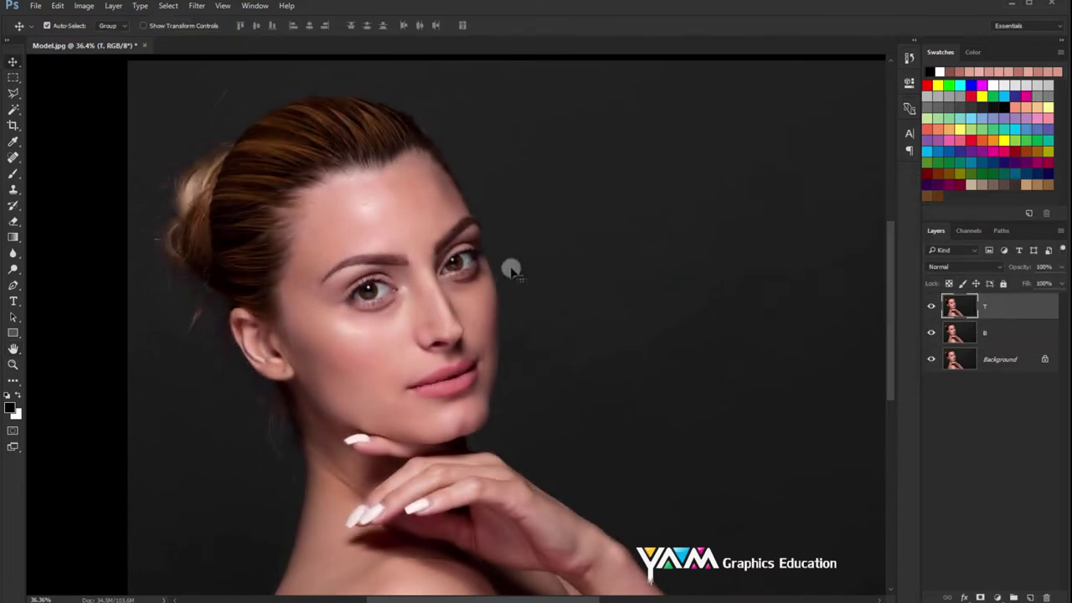
Step: Apply Image from layer B onto T with Subtract, Scale 2, Offset 128, and blend T as Linear Light
scroll(301, 217, up, 1)
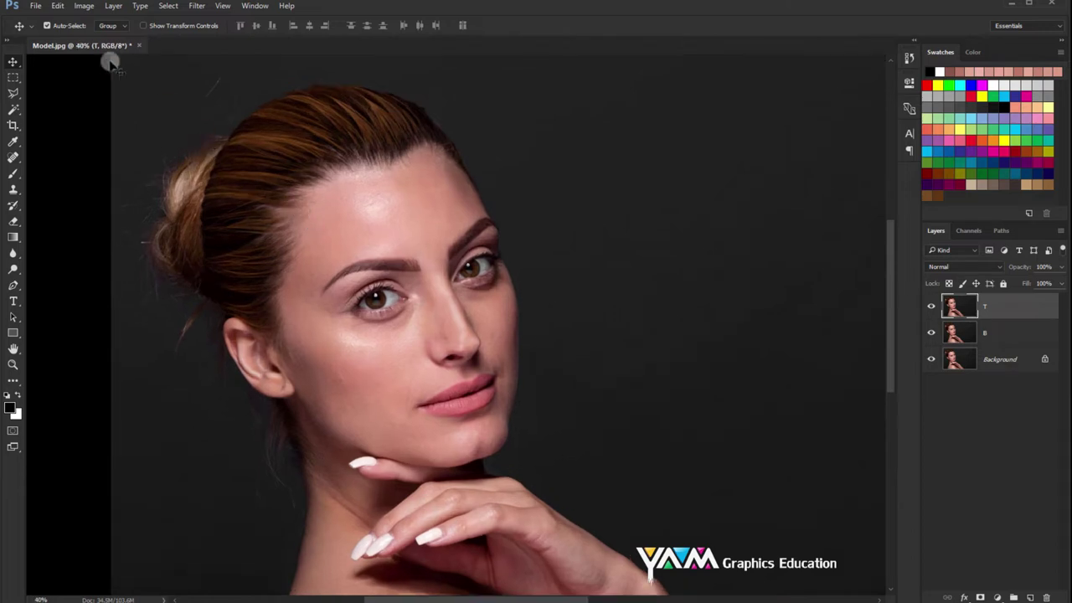
click(84, 6)
click(93, 180)
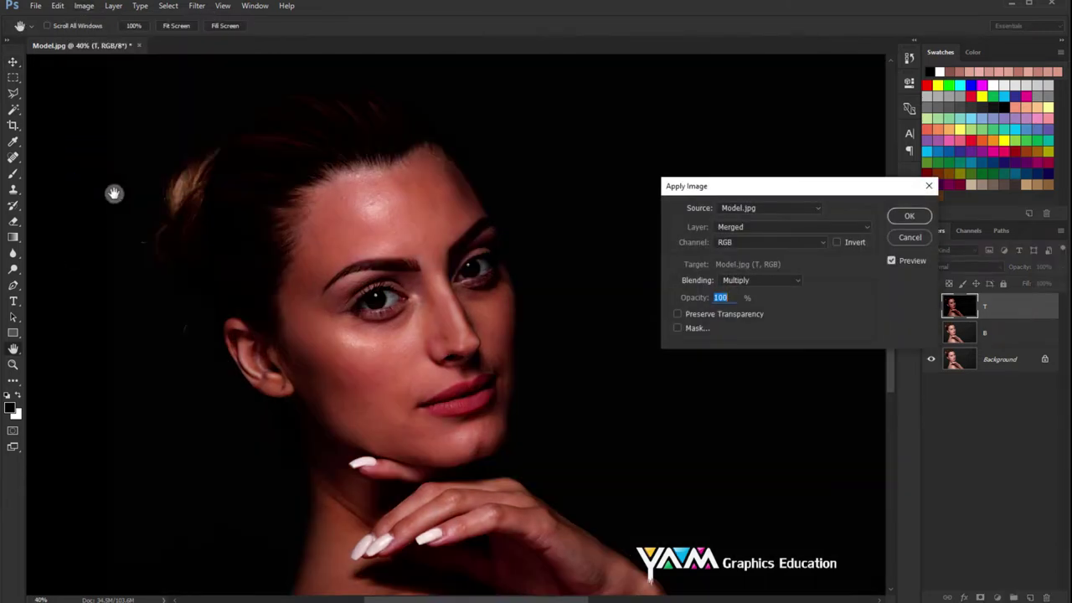
click(741, 230)
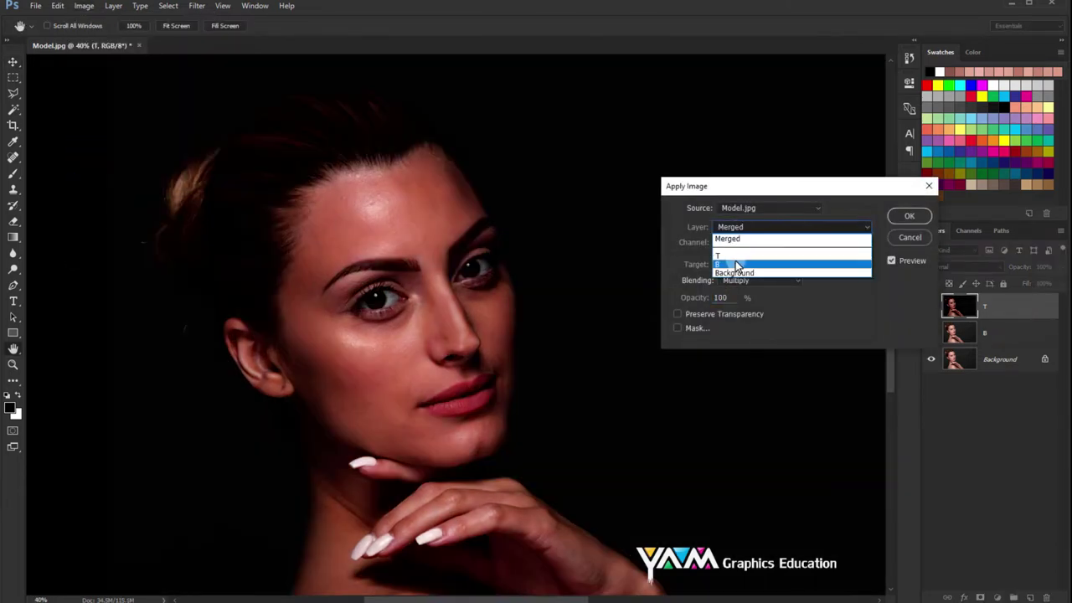
click(736, 265)
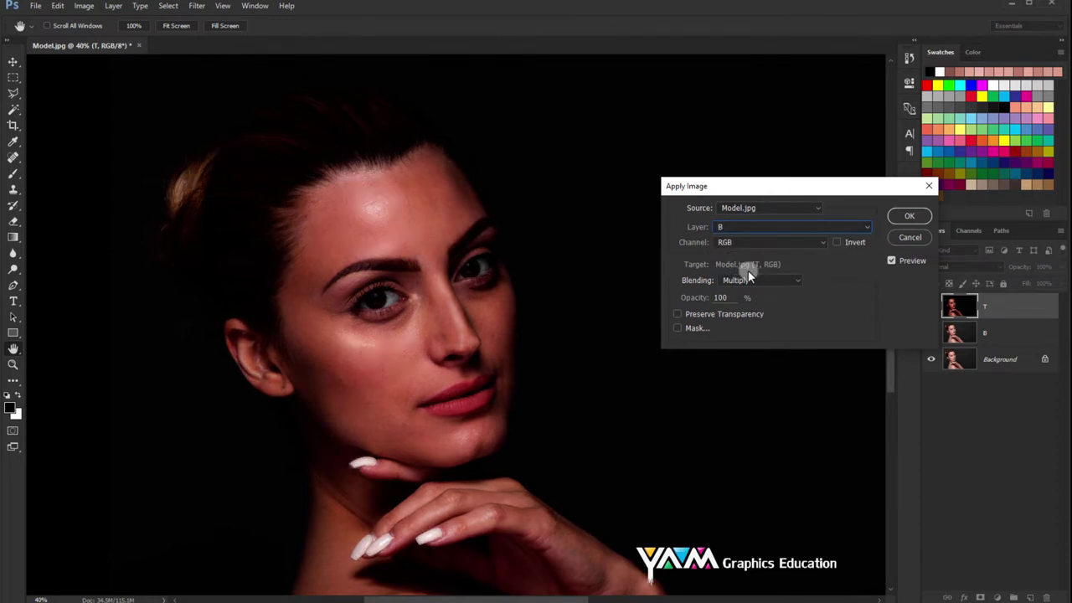
click(743, 282)
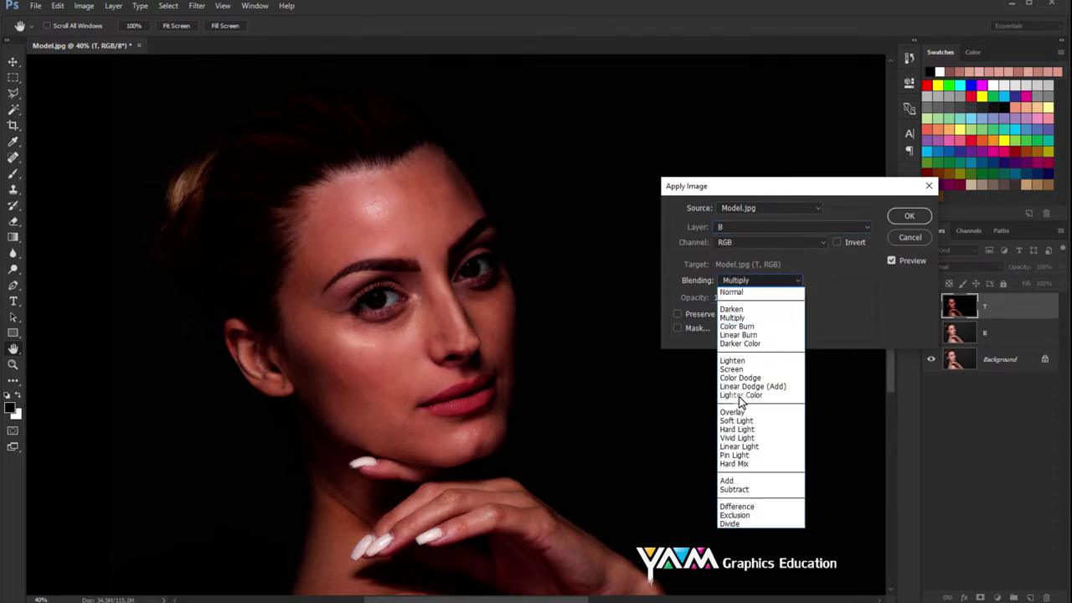
click(731, 489)
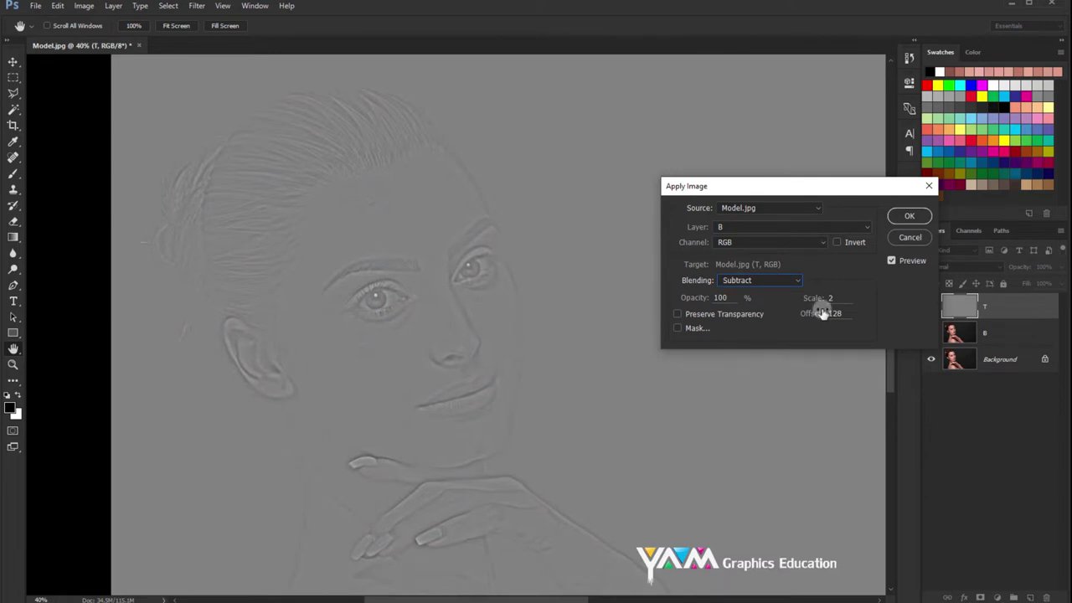
click(842, 313)
click(913, 216)
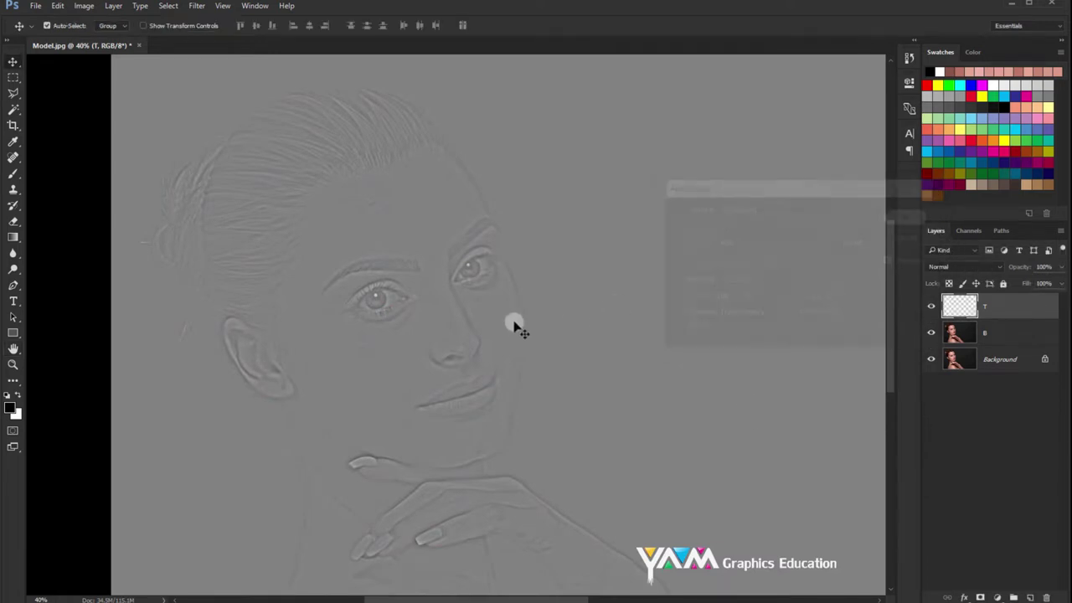
click(939, 267)
click(941, 416)
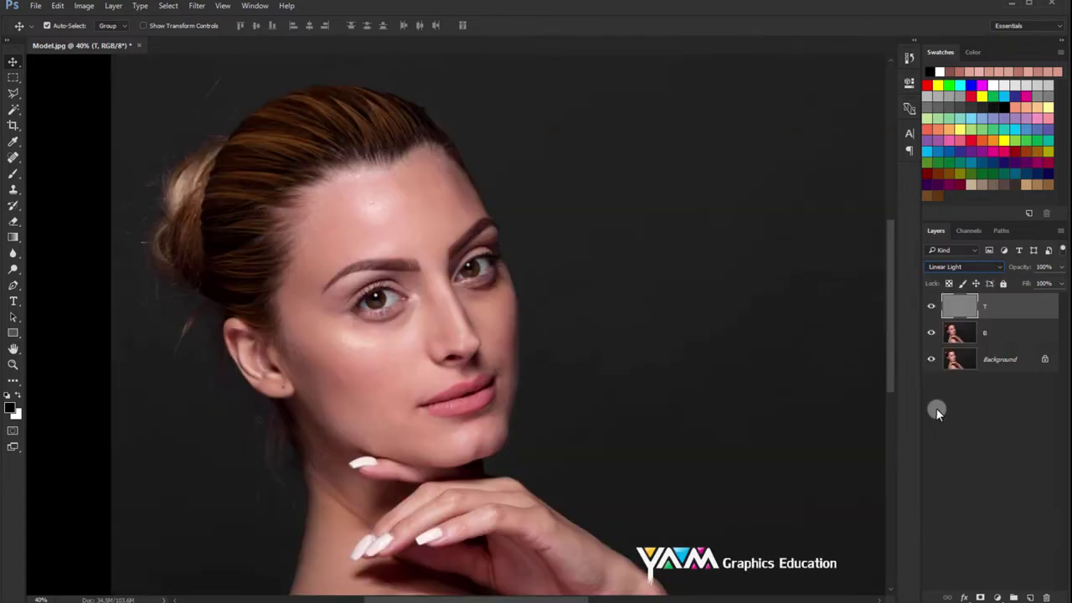
Step: Group layers T and B into Group 1, expand it, and select layer B
shift+click(999, 337)
key(ctrl+g)
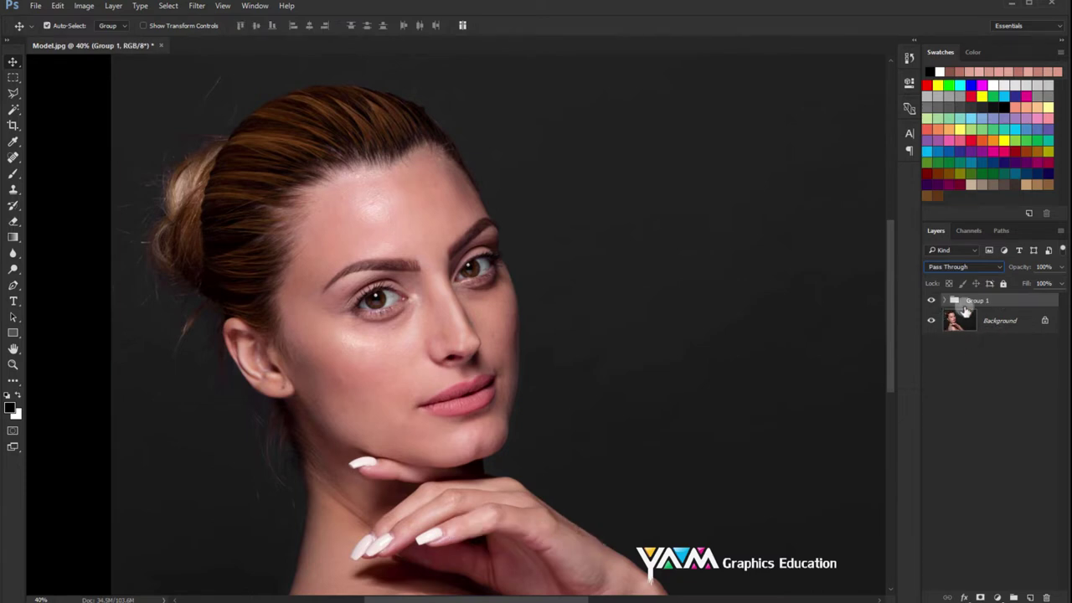
click(945, 301)
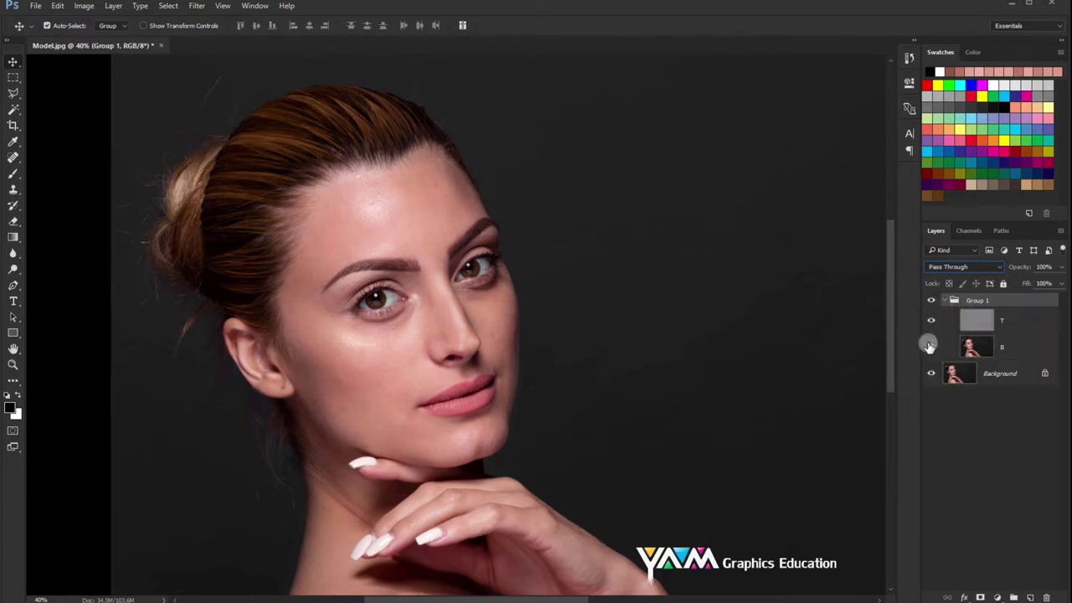
click(1006, 350)
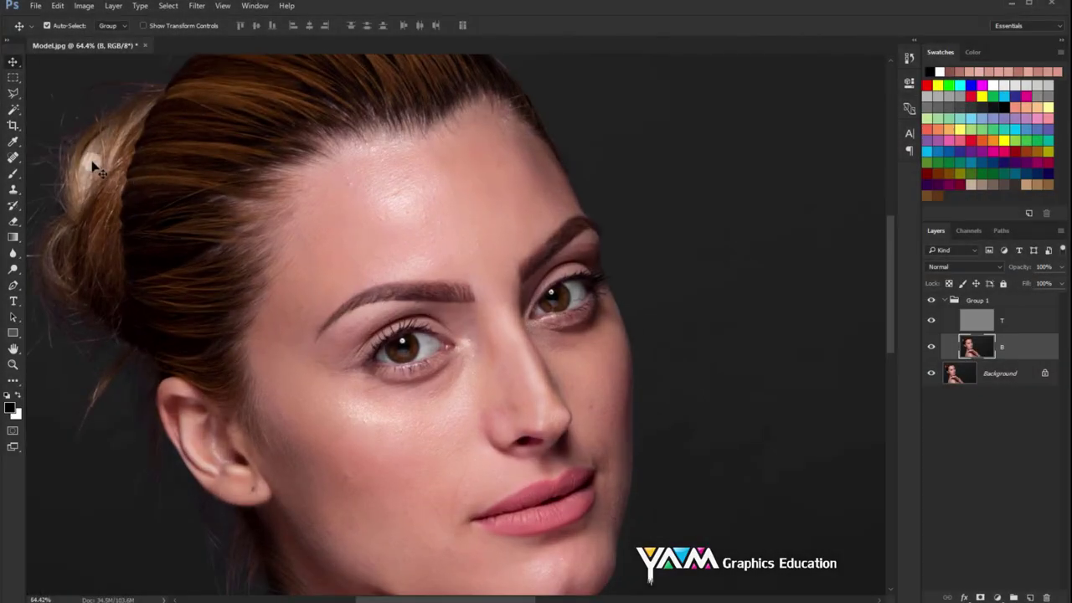
Step: With the freehand Lasso tool, outline the forehead skin
click(13, 94)
click(59, 92)
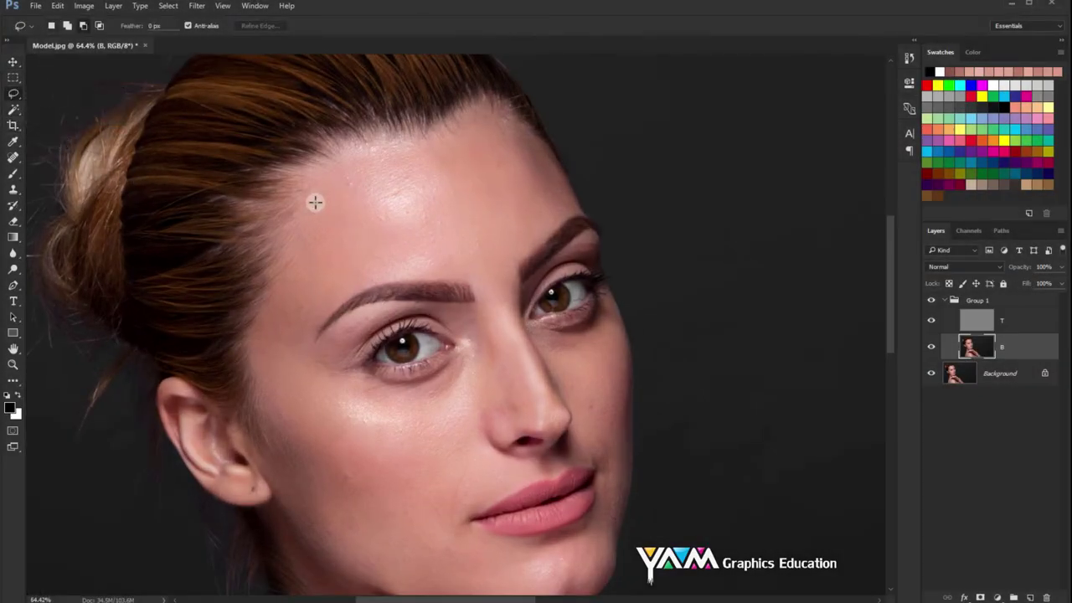
scroll(318, 201, up, 1)
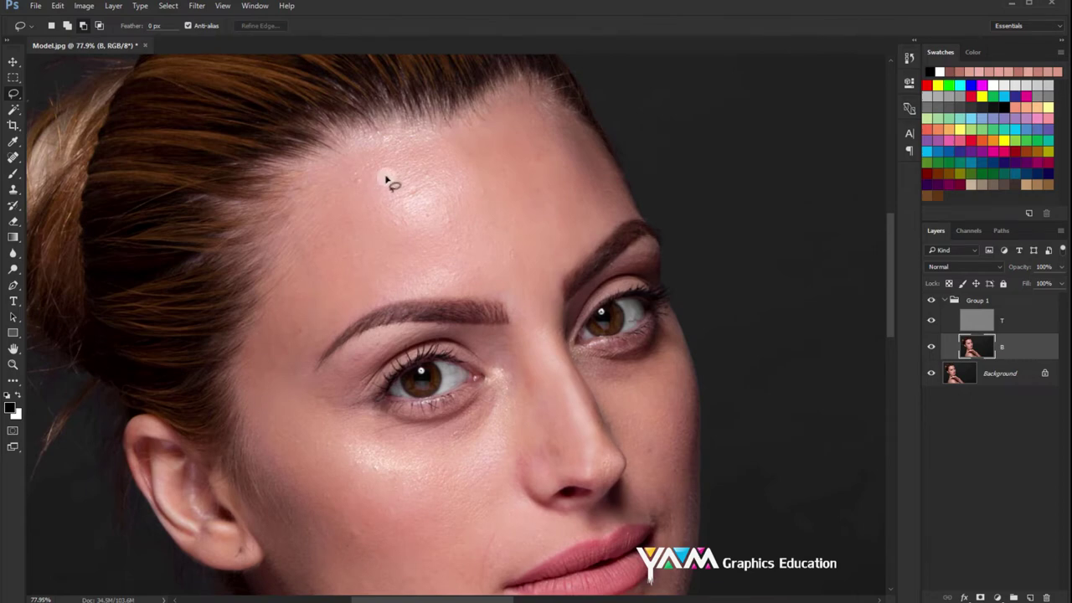
mouse_move(396, 145)
mouse_down()
mouse_move(279, 374)
mouse_move(564, 267)
mouse_move(470, 135)
mouse_move(393, 146)
mouse_up()
Step: Feather the forehead selection, apply a roughly 24-pixel Gaussian Blur, then deselect
right_click(393, 170)
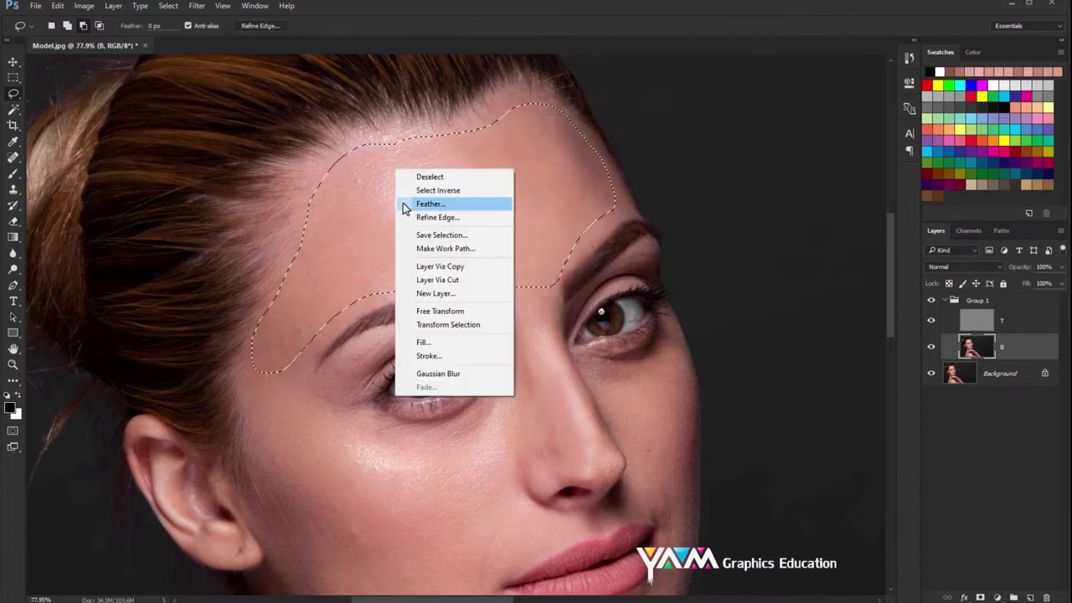
click(418, 203)
key(Return)
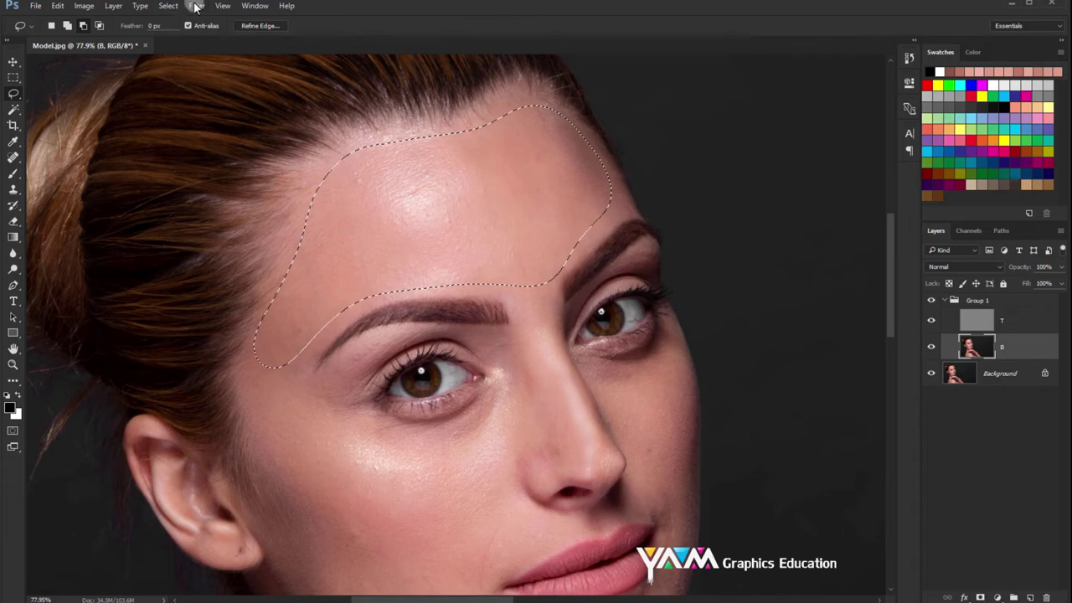
click(196, 6)
mouse_move(385, 149)
click(391, 187)
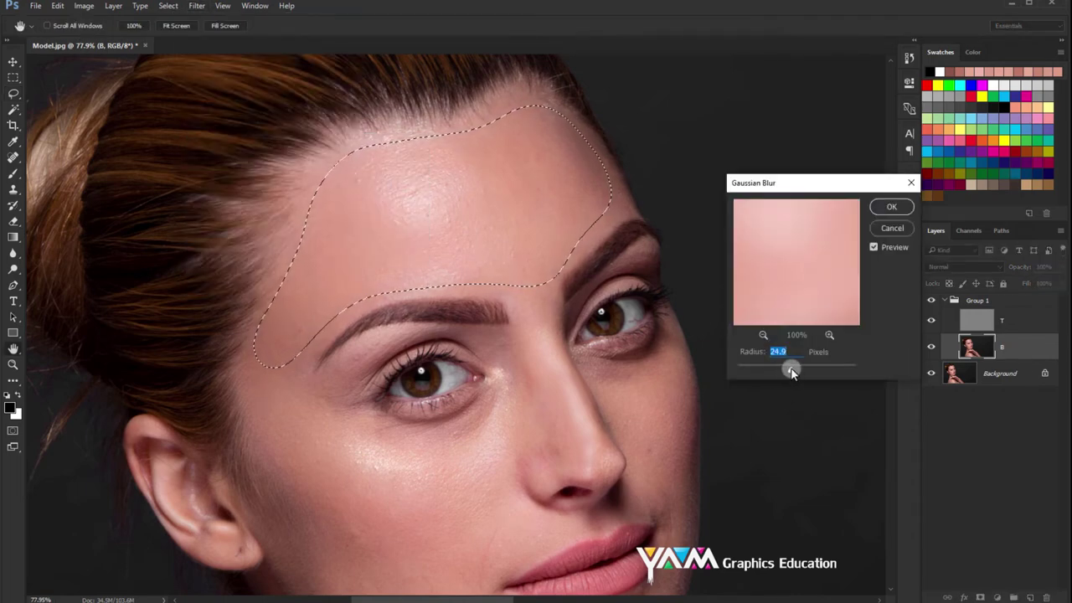
drag(787, 369, 790, 369)
click(882, 209)
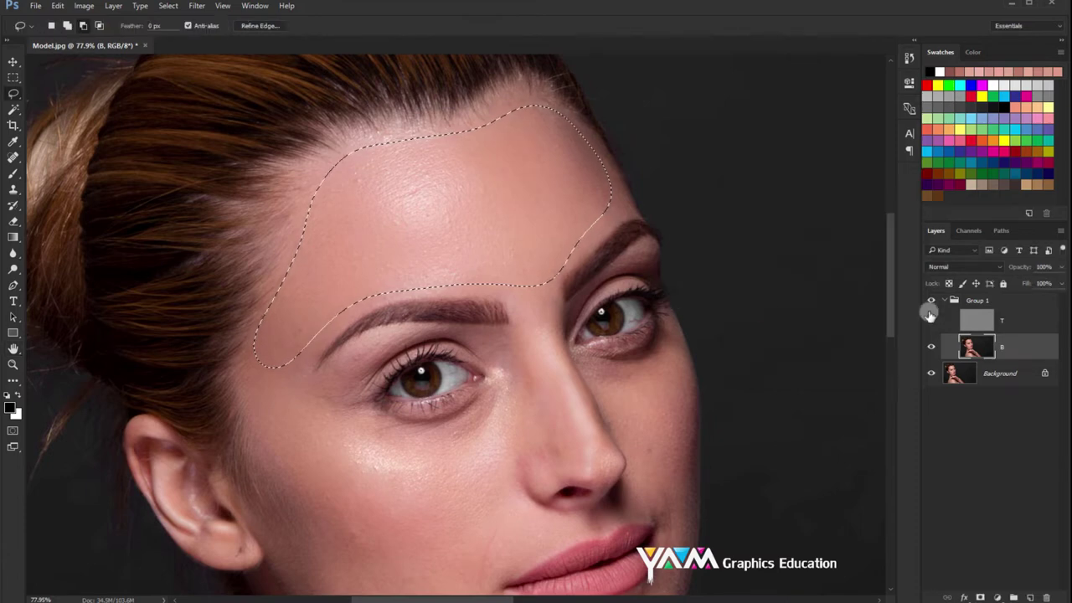
key(ctrl+d)
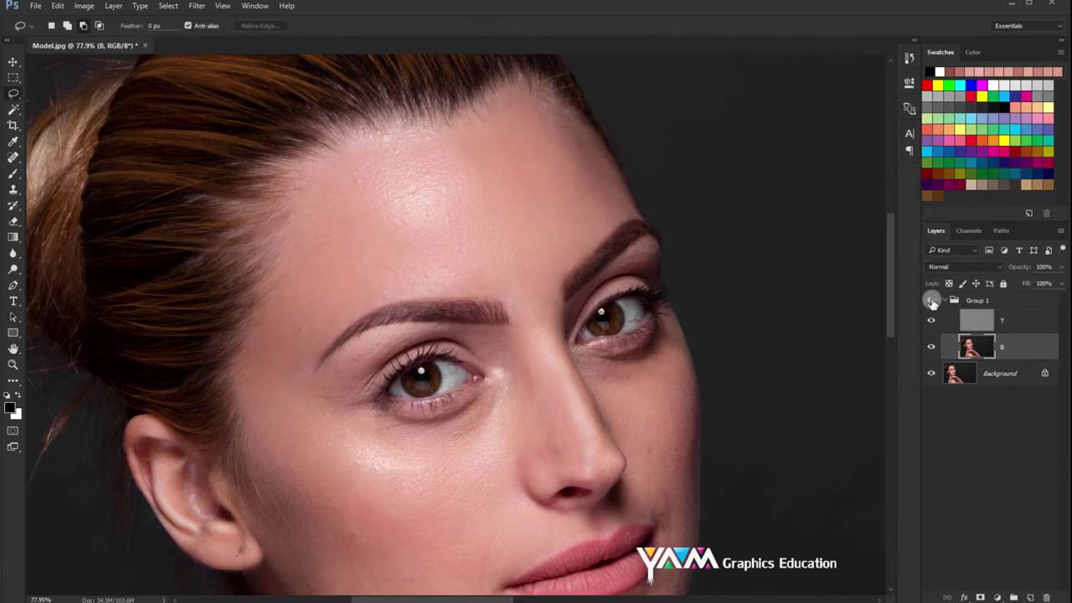
Step: Outline the skin beside the nose, feather it 30 px, blur at radius 4, and deselect
drag(593, 390, 621, 249)
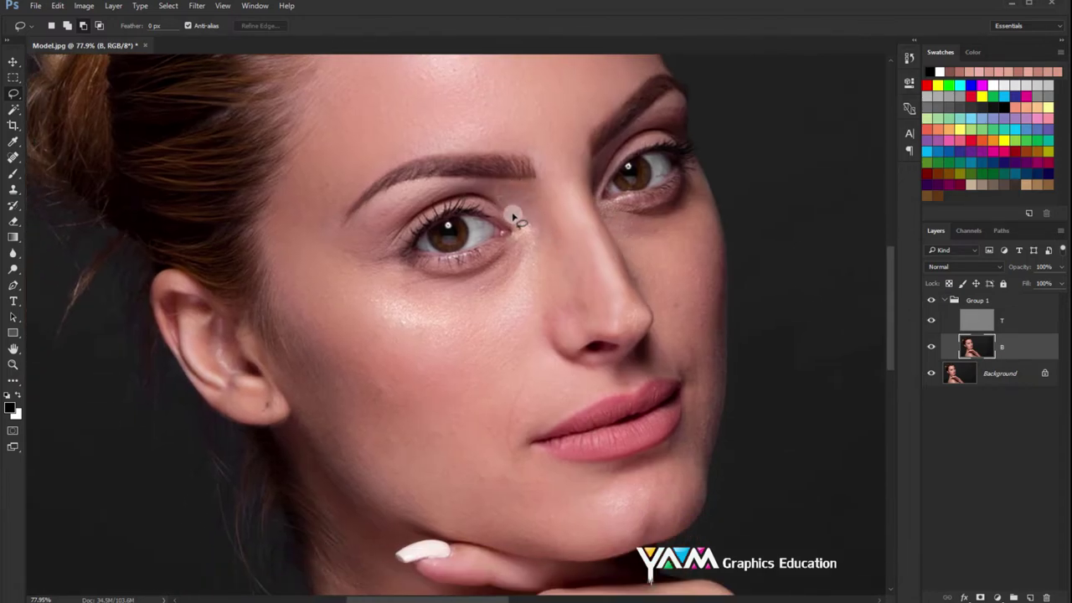
drag(513, 215, 551, 178)
right_click(528, 231)
click(557, 276)
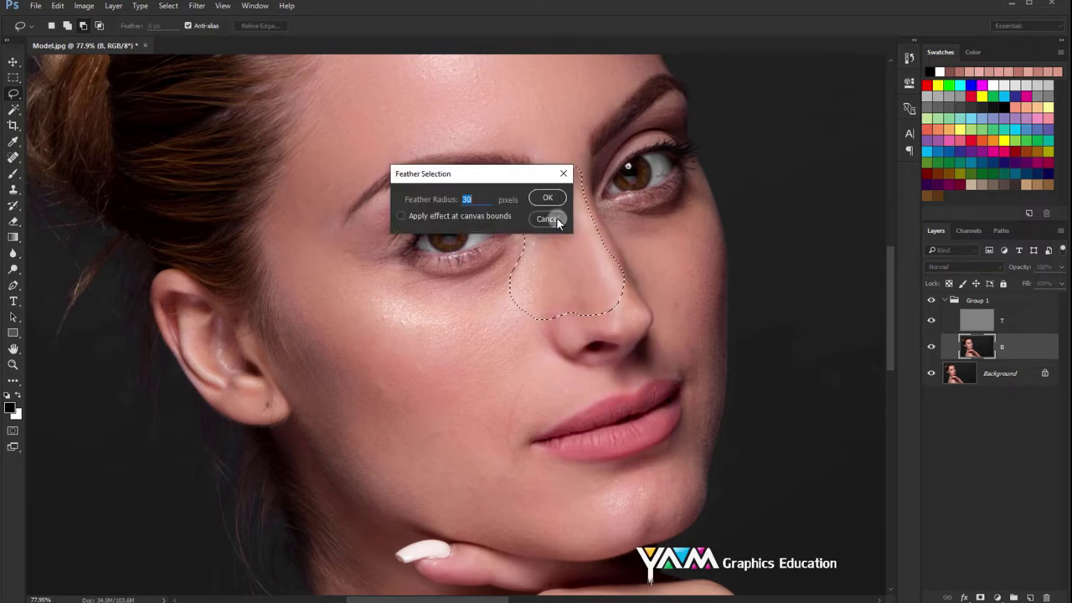
click(547, 197)
click(197, 6)
click(371, 162)
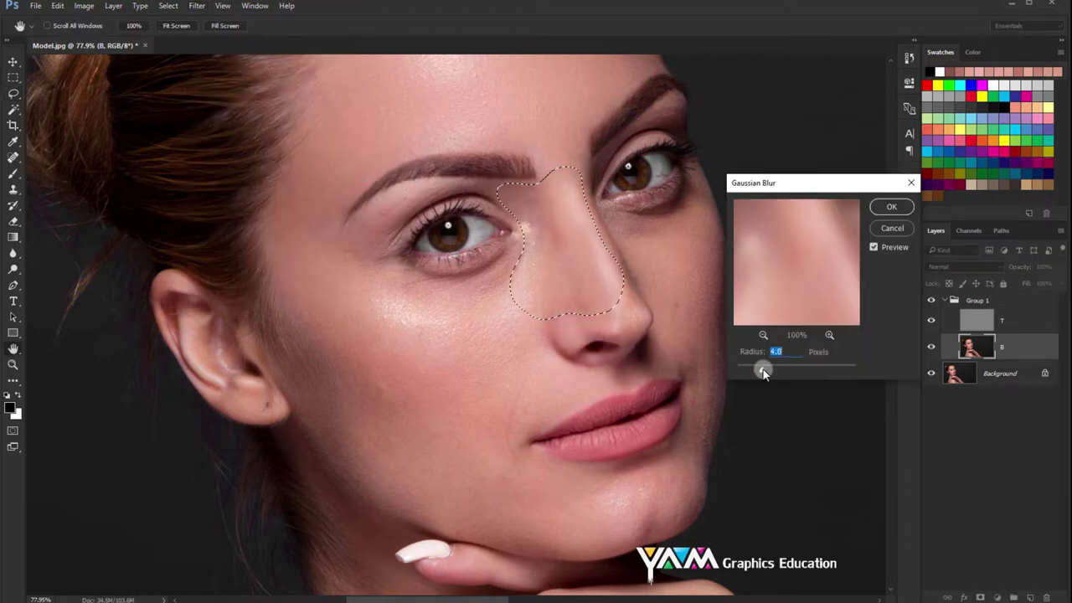
key(Return)
key(ctrl+d)
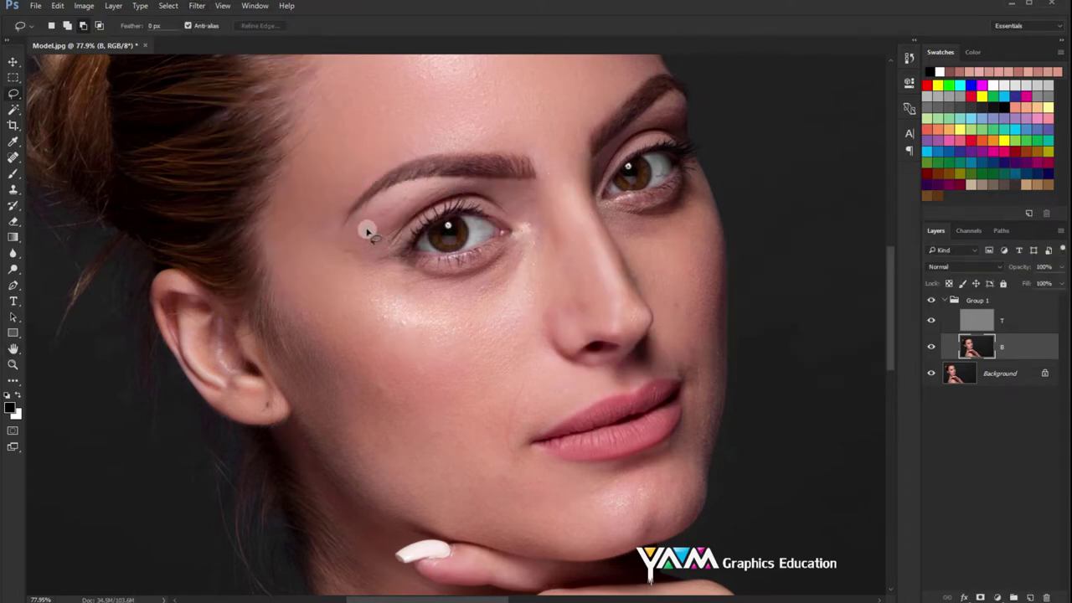
Step: Outline the cheek and jaw below the eye and feather the selection
mouse_move(367, 231)
mouse_down()
mouse_move(527, 247)
mouse_move(372, 234)
mouse_up()
key(shift+F6)
click(540, 202)
click(196, 6)
click(214, 18)
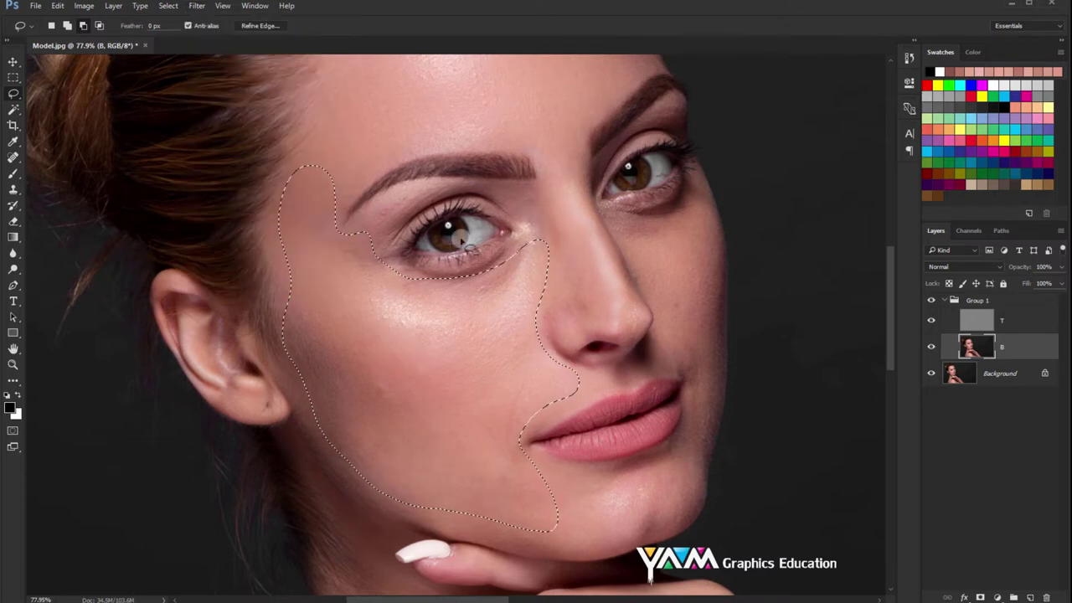
key(ctrl+d)
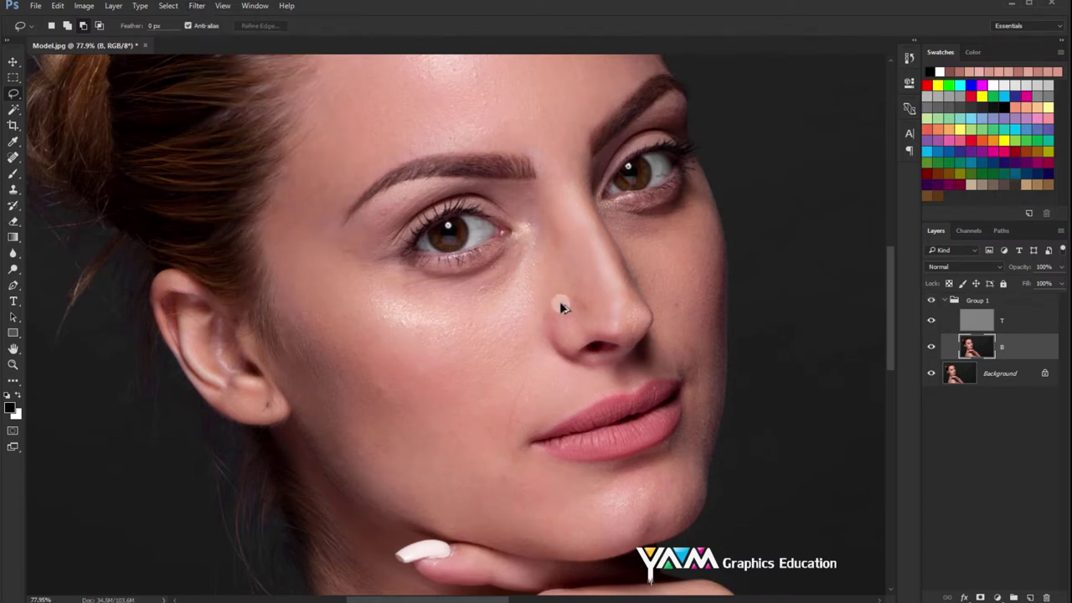
Step: Restore the cheek selection and apply a Gaussian Blur to it
key(ctrl+shift+d)
right_click(413, 277)
key(Escape)
click(417, 258)
key(ctrl+shift+d)
right_click(416, 269)
key(Escape)
click(197, 6)
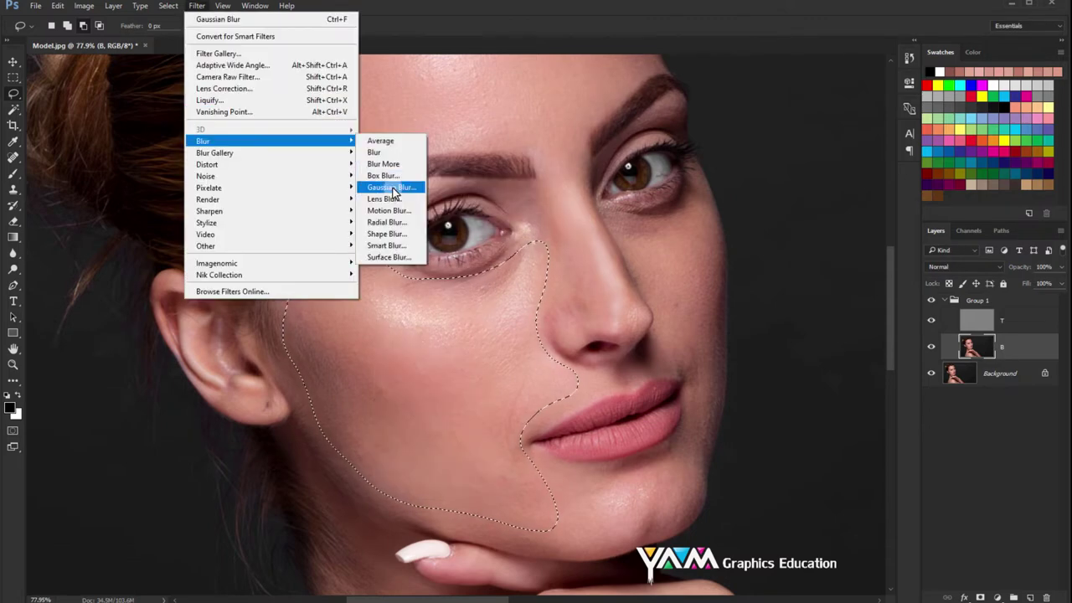
click(389, 185)
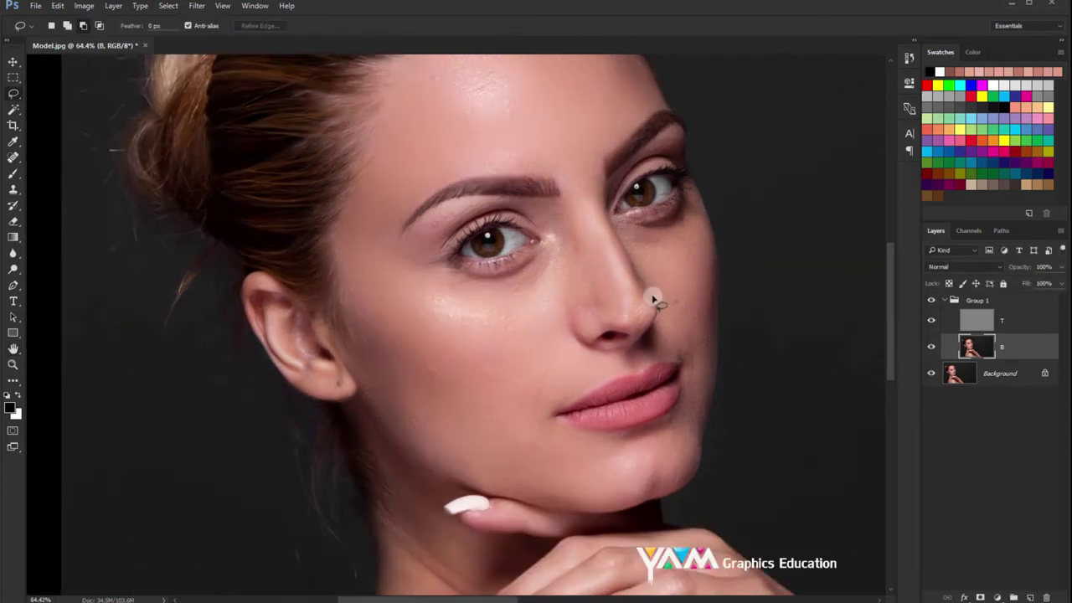
Step: Outline the neck and shoulder skin, Gaussian Blur it, and deselect
scroll(653, 299, down, 2)
scroll(536, 251, down, 5)
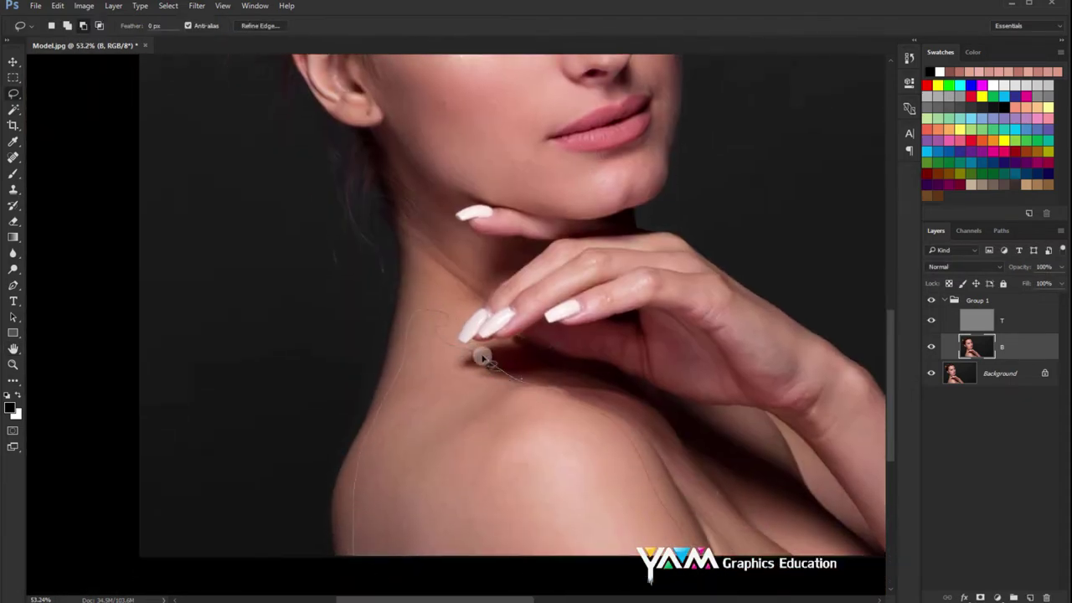
mouse_move(523, 385)
mouse_down()
mouse_move(661, 495)
mouse_move(691, 552)
mouse_up()
right_click(545, 195)
key(Escape)
click(197, 6)
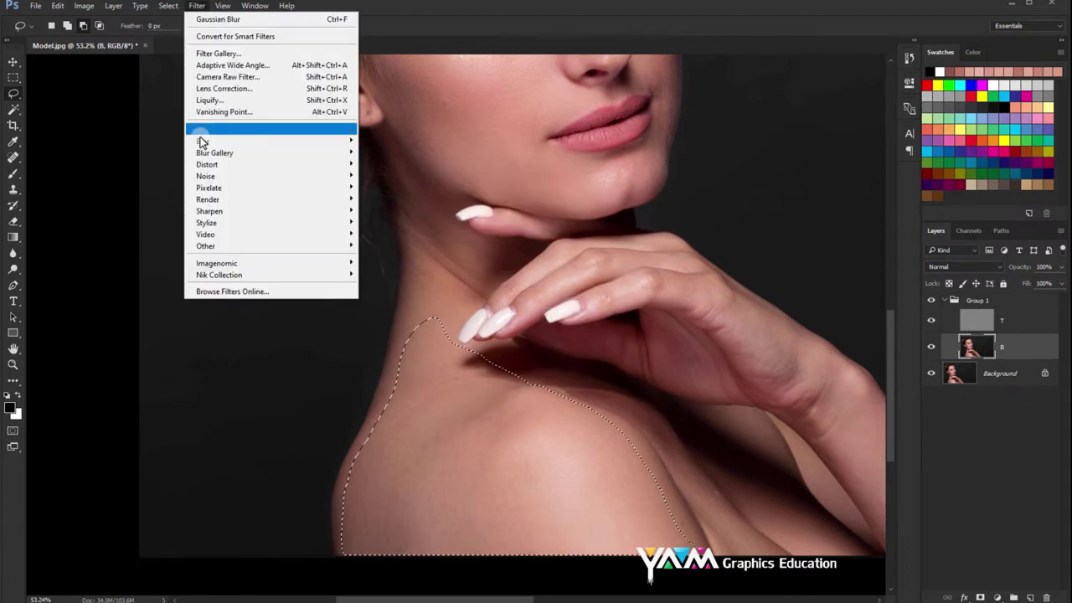
click(402, 186)
key(Return)
key(ctrl+d)
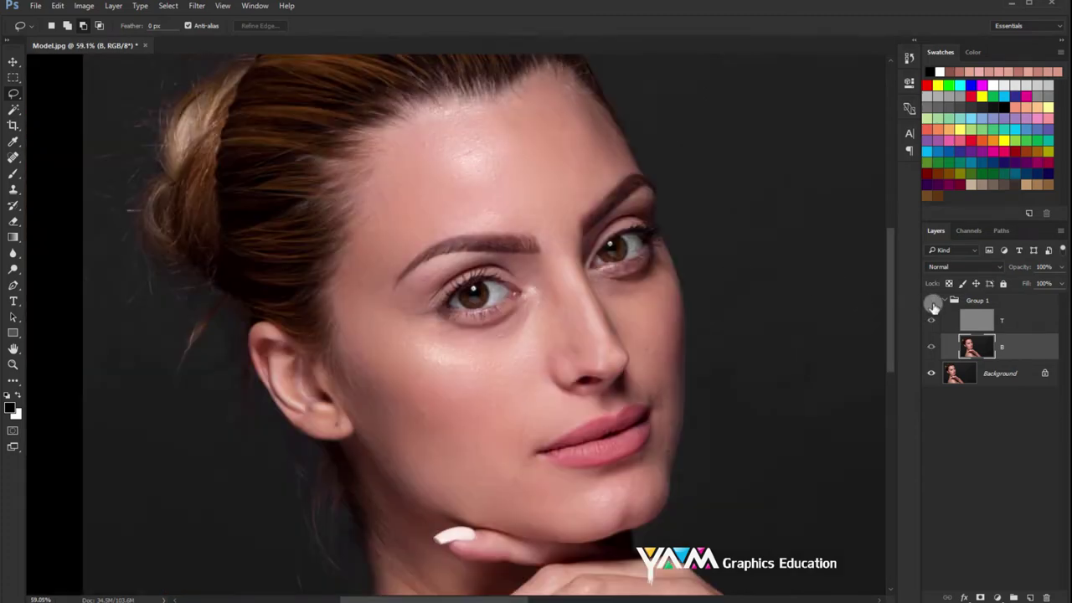
Step: Collapse Group 1 and stamp all visible layers into a merged Layer 1
scroll(557, 218, up, 2)
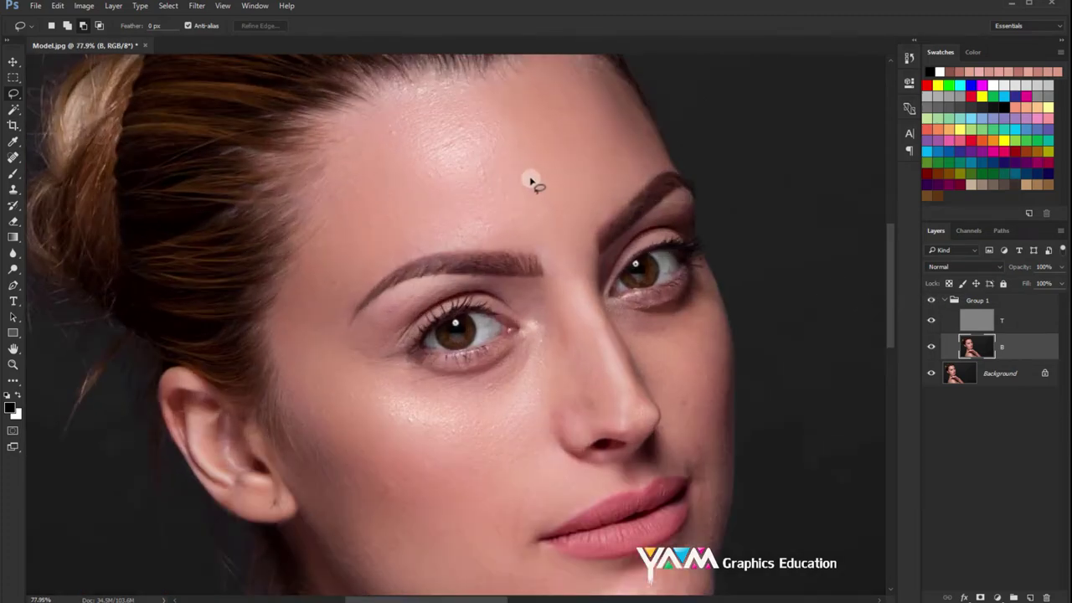
drag(530, 179, 537, 290)
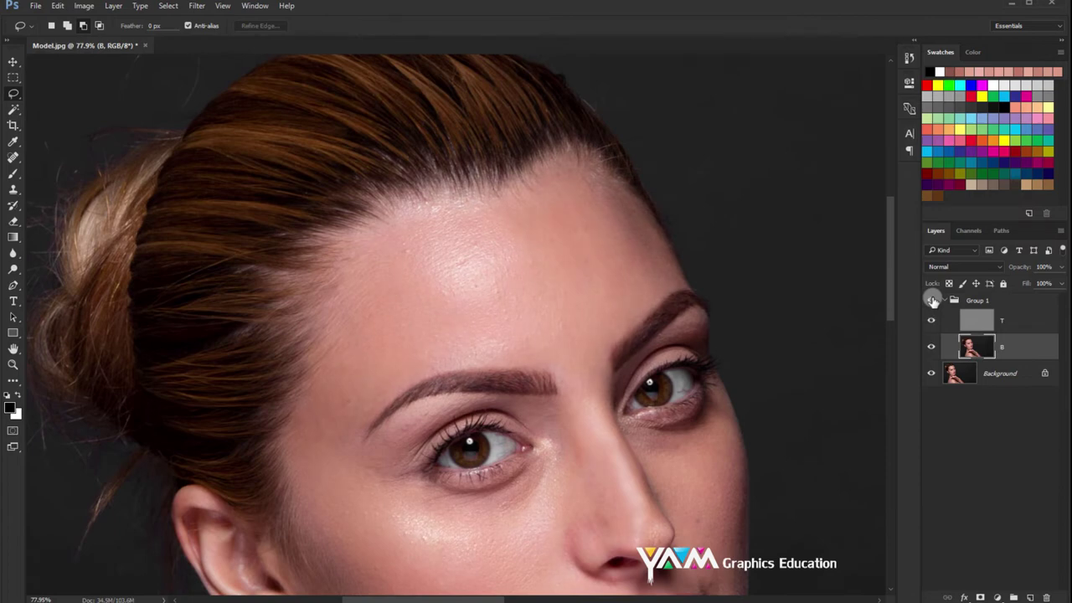
scroll(503, 247, down, 3)
scroll(503, 249, down, 2)
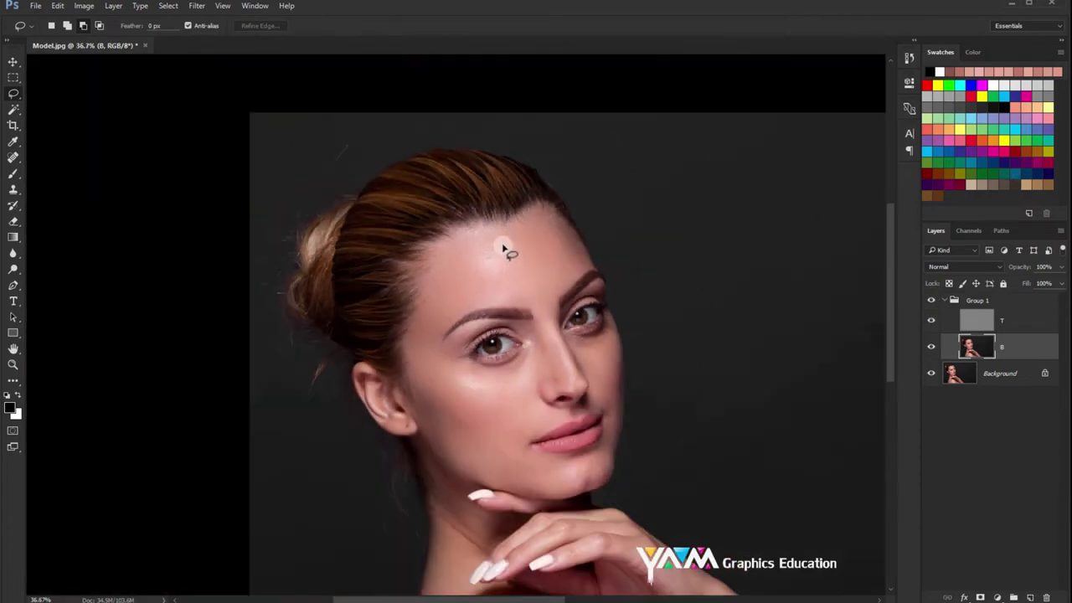
click(946, 301)
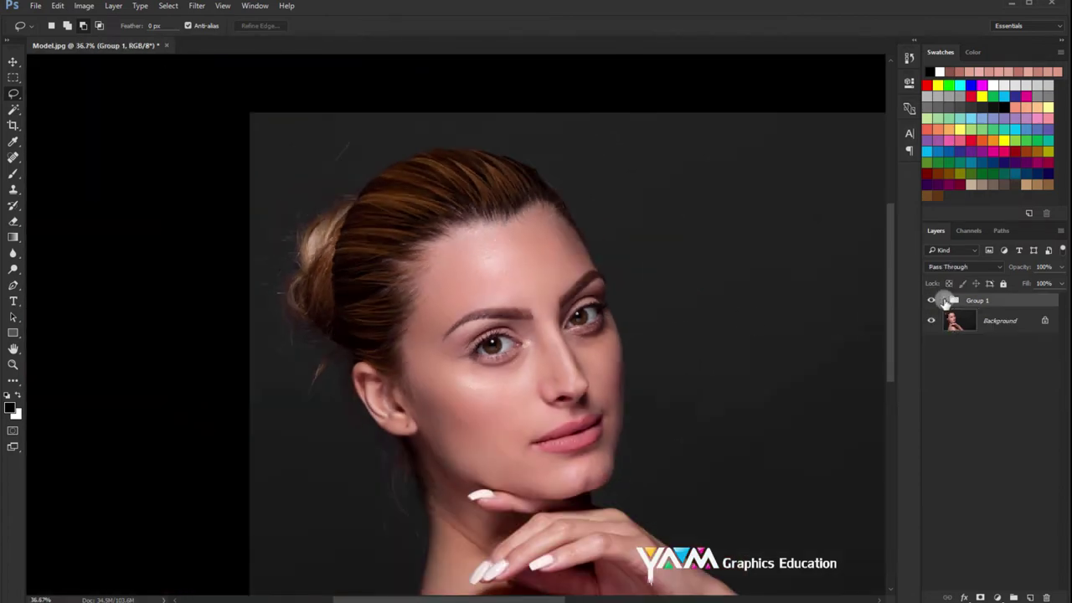
key(ctrl+alt+shift+e)
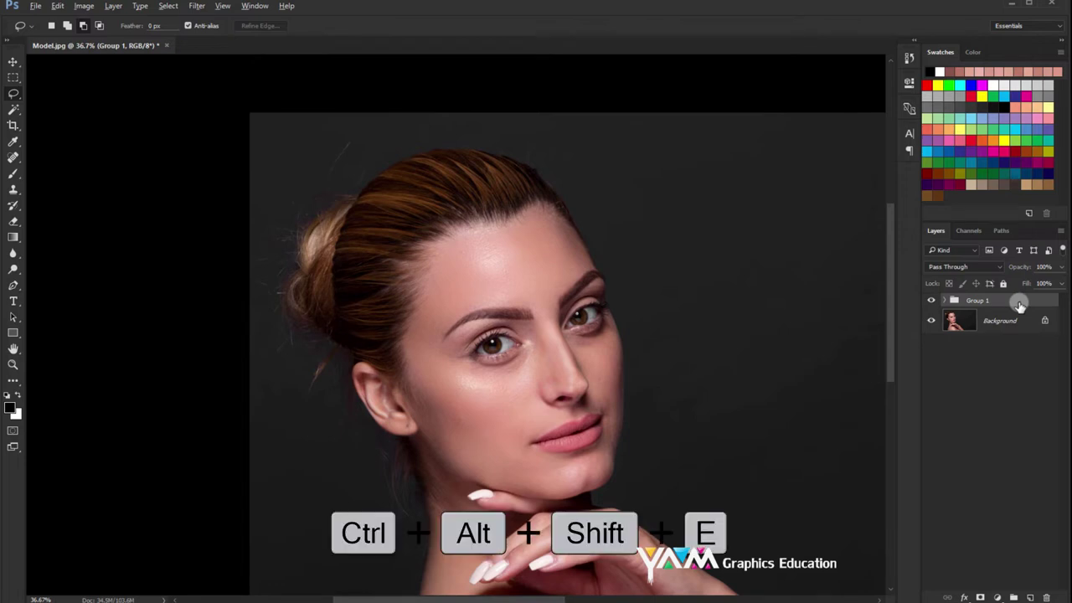
Step: Duplicate the merged Layer 1 with Ctrl+J
scroll(552, 247, up, 2)
click(13, 61)
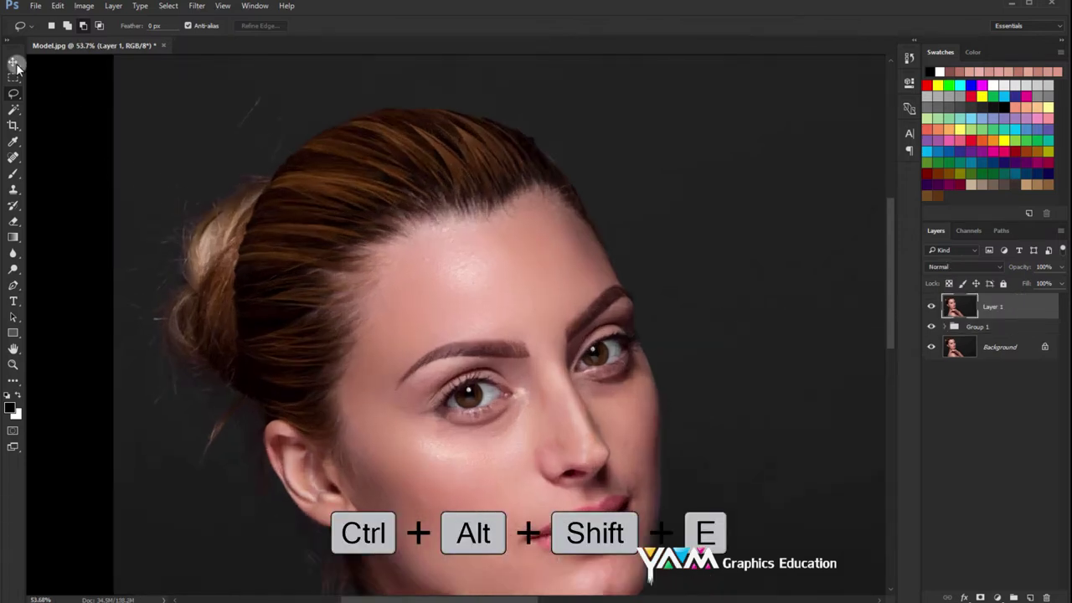
scroll(425, 263, up, 1)
drag(477, 298, 465, 218)
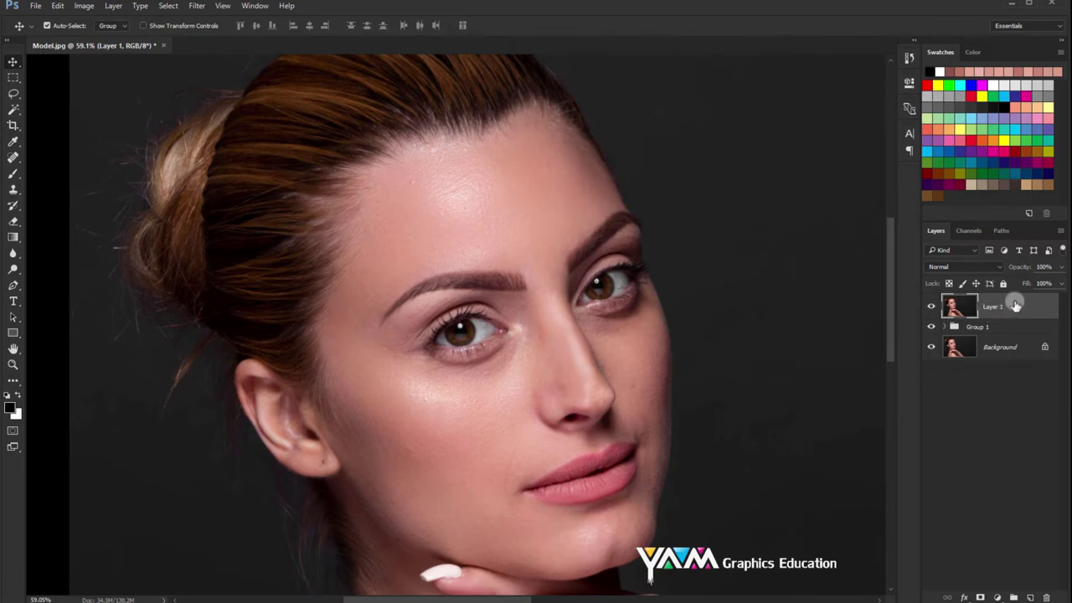
key(ctrl+j)
text(H)
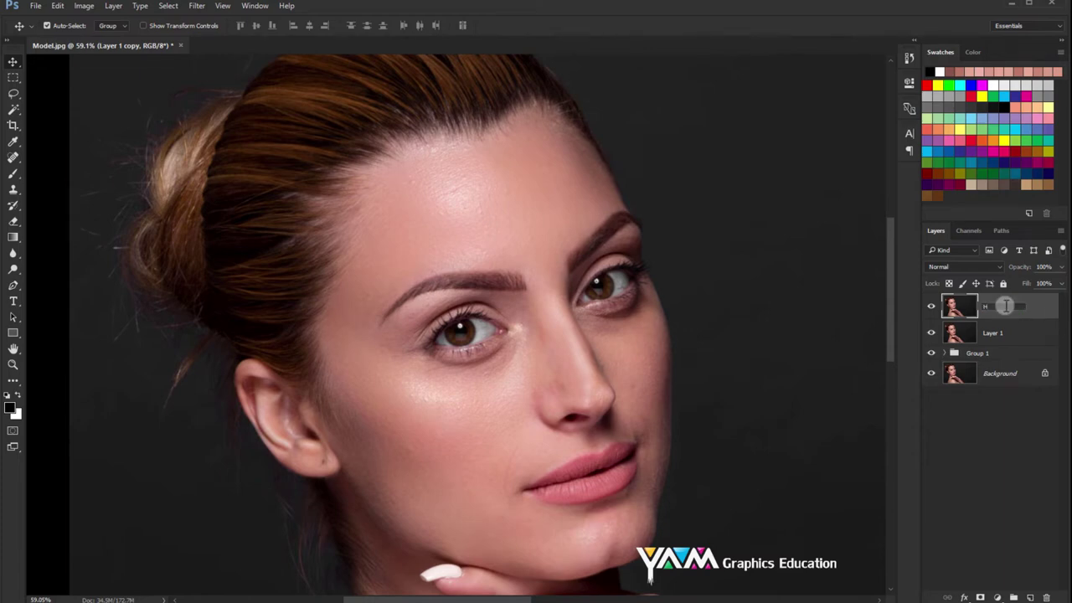
Step: Name the top copy H, convert it to a smart object, and invert it
key(Return)
right_click(1005, 310)
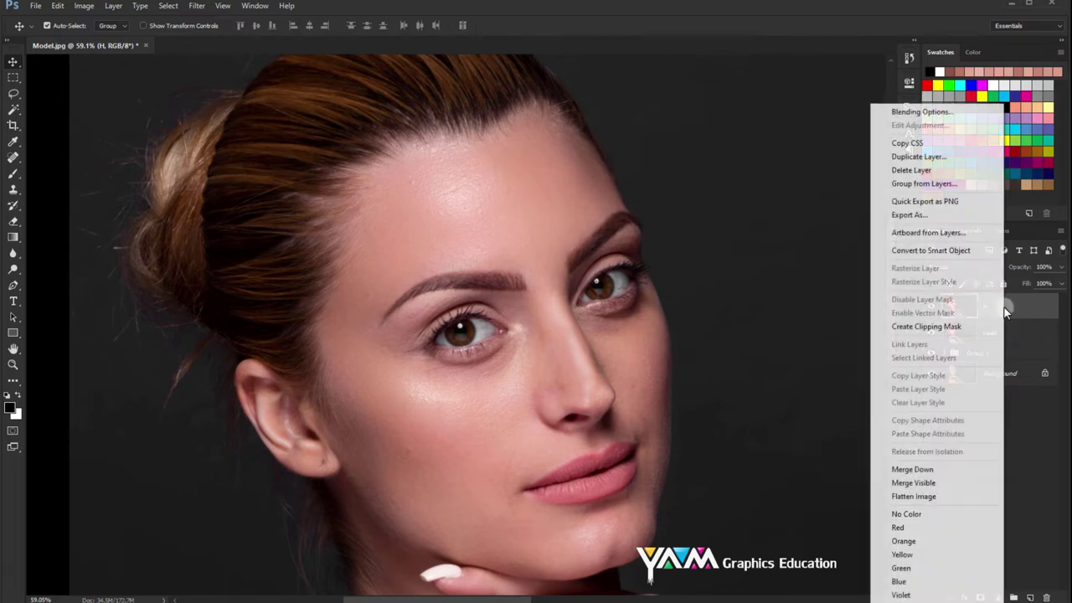
click(920, 250)
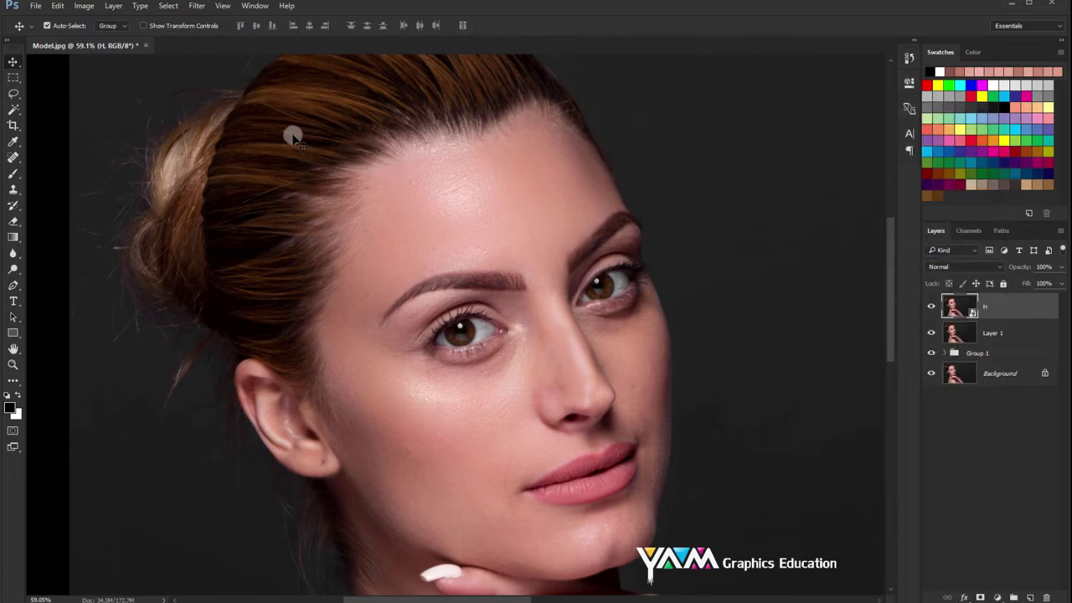
key(ctrl+i)
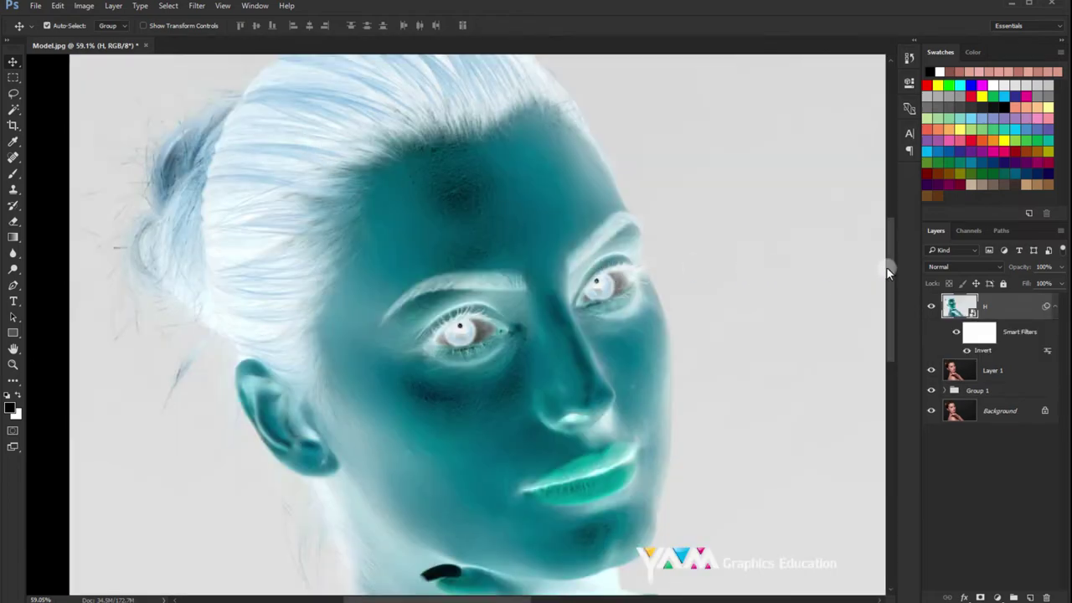
Step: Set layer H to Linear Light and start a Gaussian Blur on it
click(936, 268)
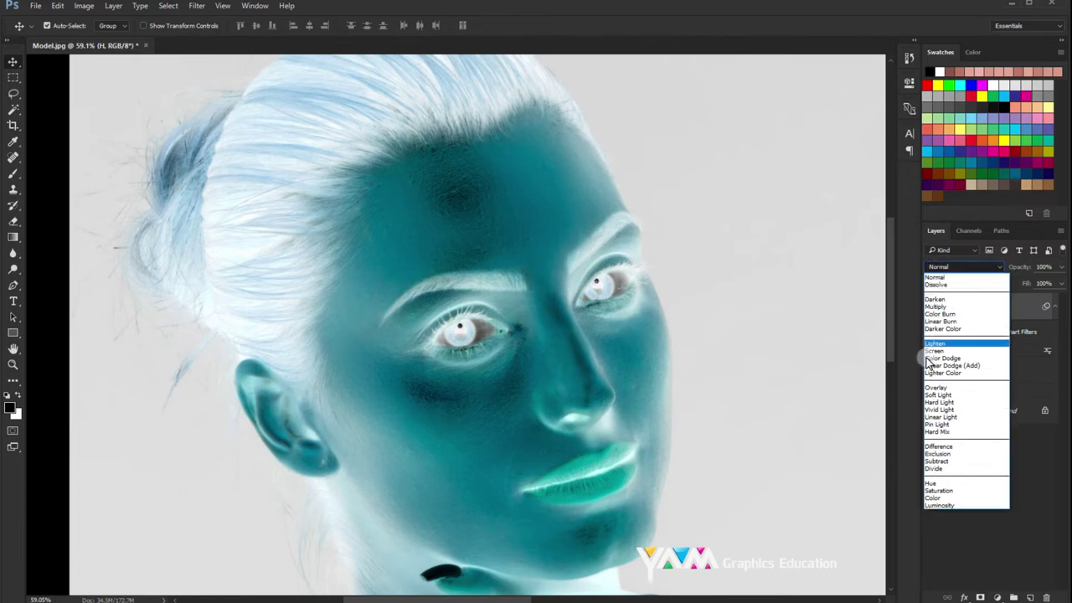
click(924, 414)
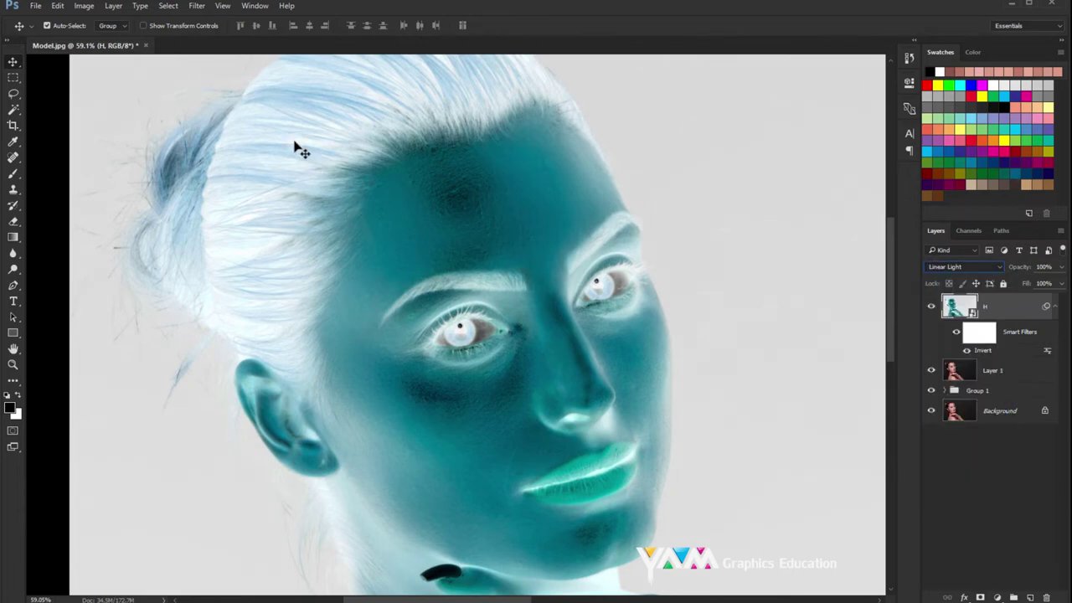
click(197, 7)
mouse_move(268, 141)
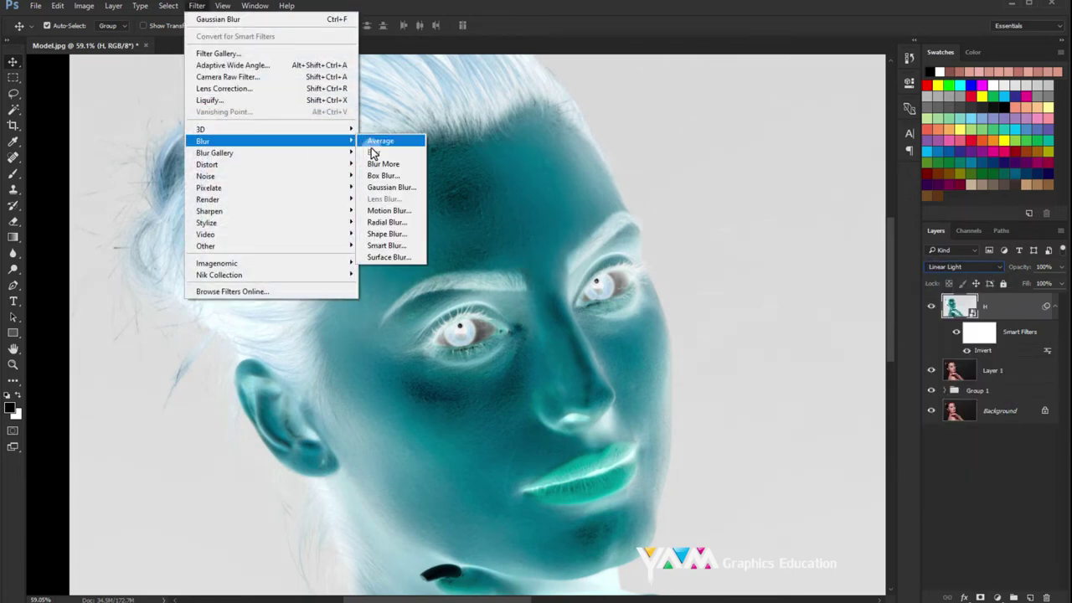
click(381, 188)
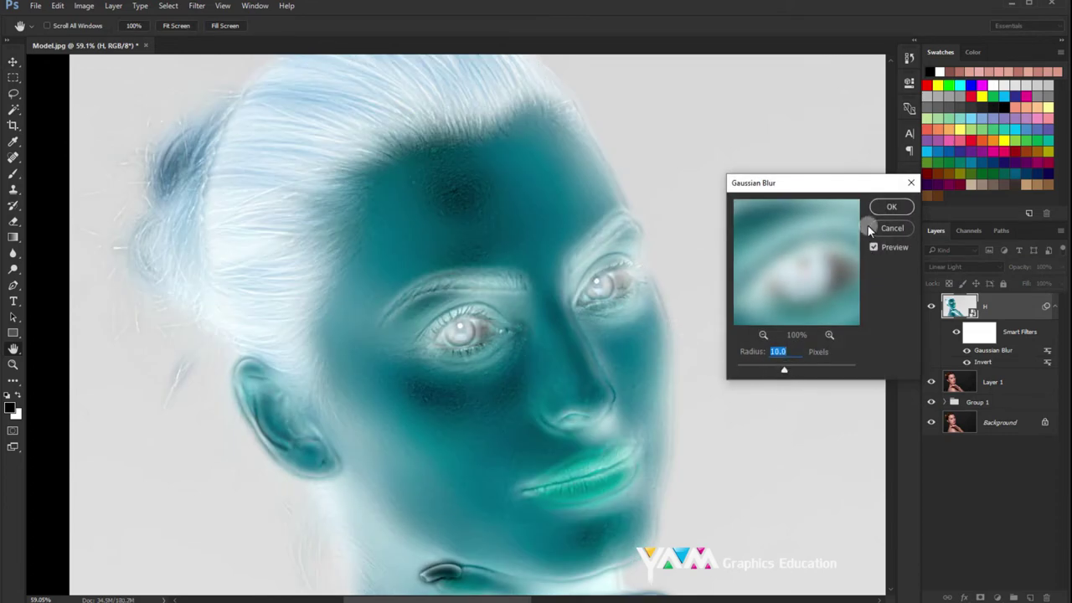
Step: Apply the 10-pixel Gaussian Blur, then add a 13.9-pixel High Pass filter to layer H
click(889, 207)
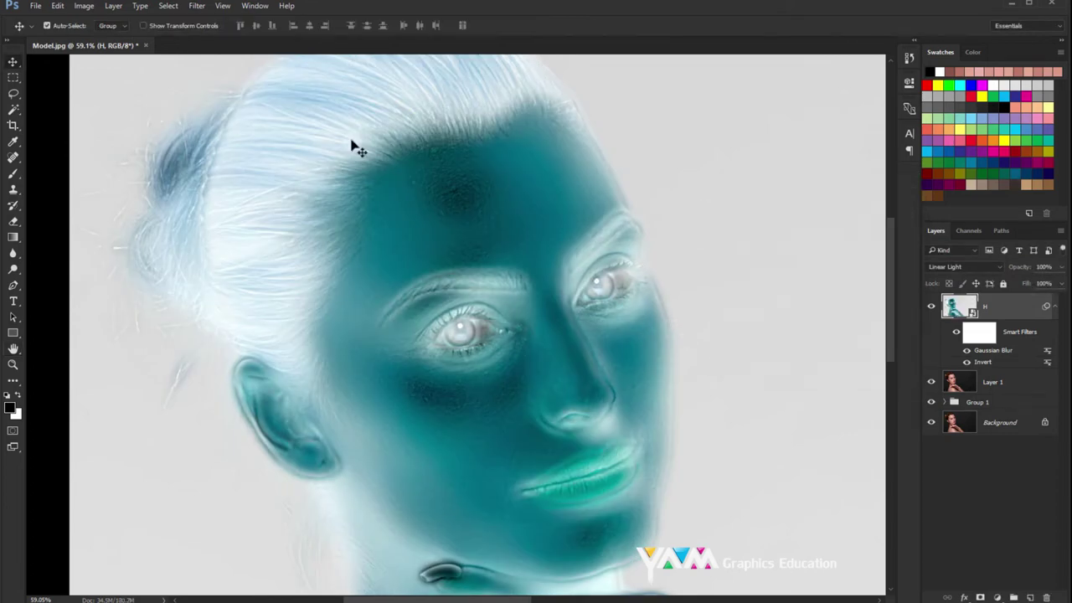
click(197, 6)
click(410, 259)
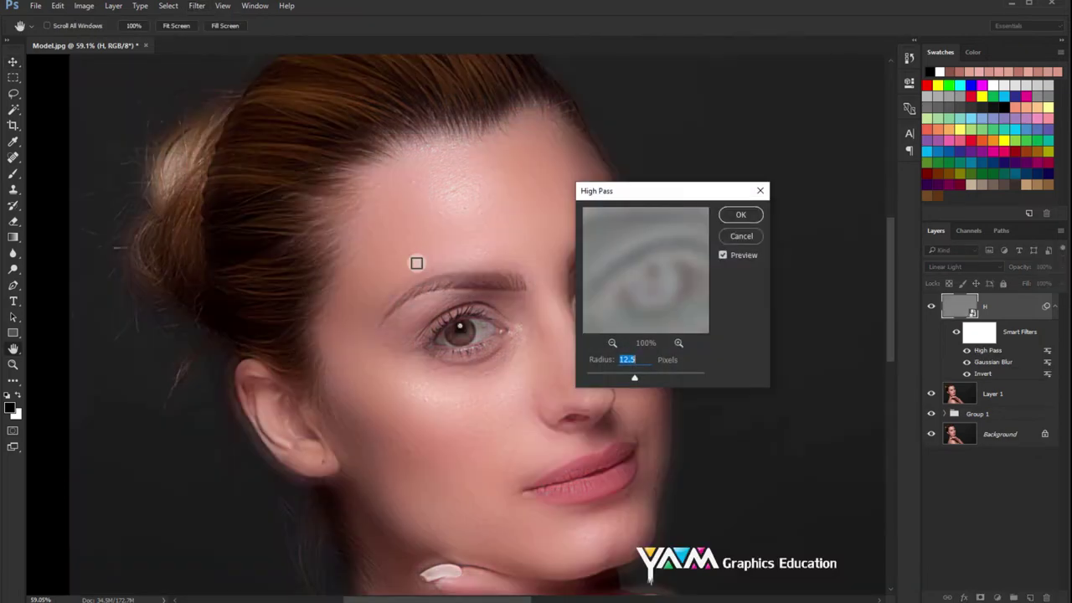
click(629, 360)
drag(663, 200, 725, 201)
click(708, 352)
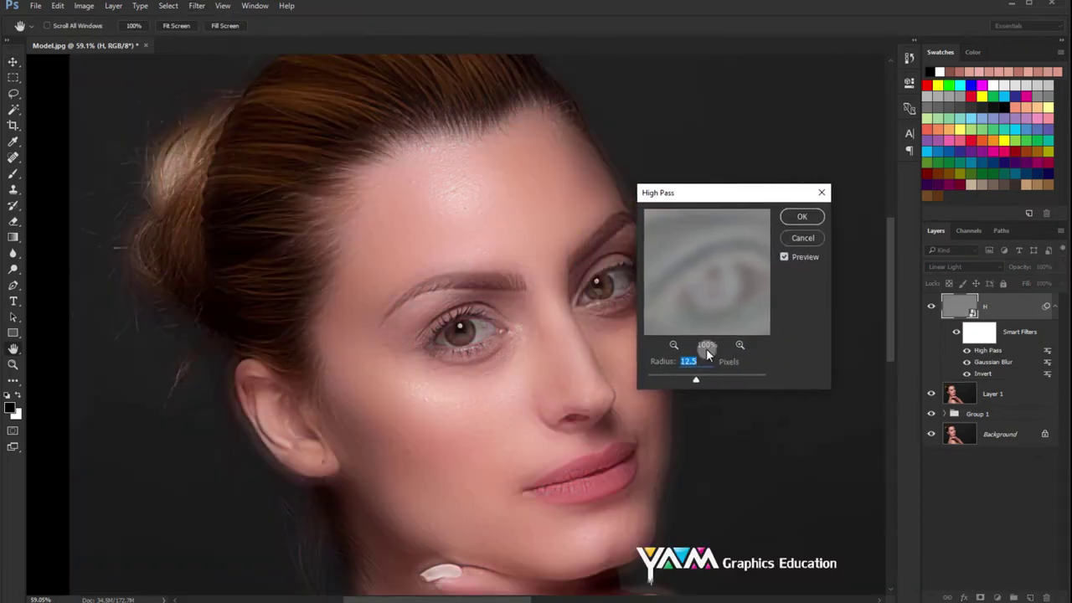
drag(694, 381, 692, 382)
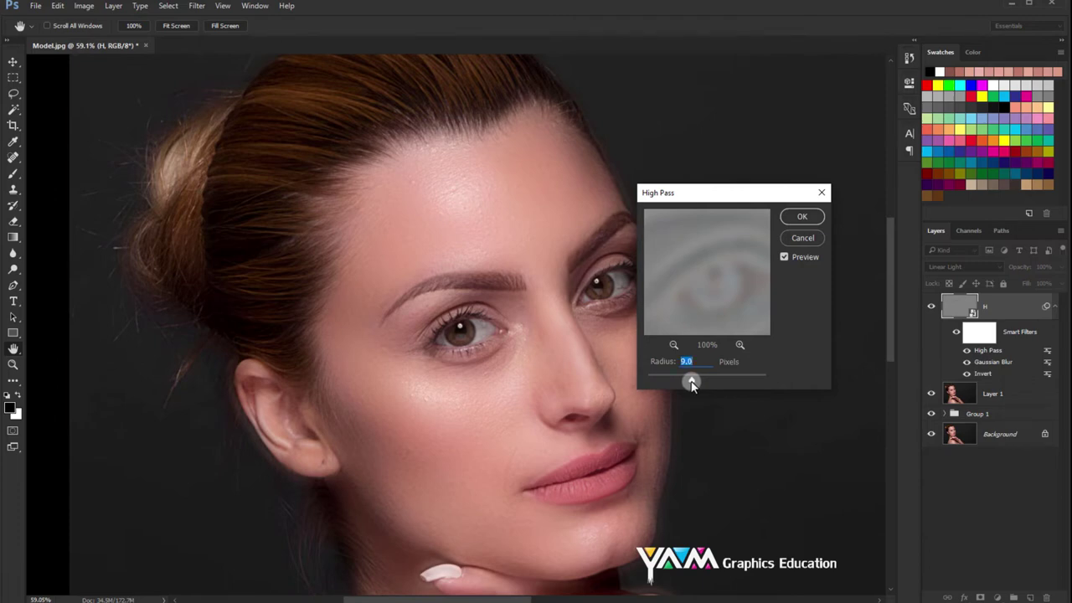
drag(700, 384, 700, 383)
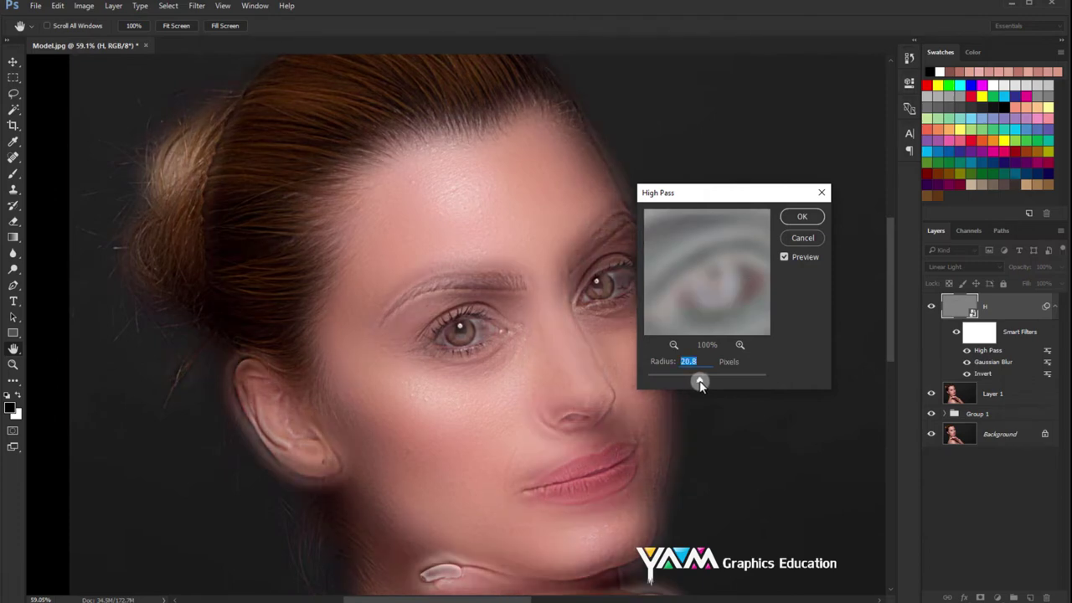
drag(700, 383, 696, 383)
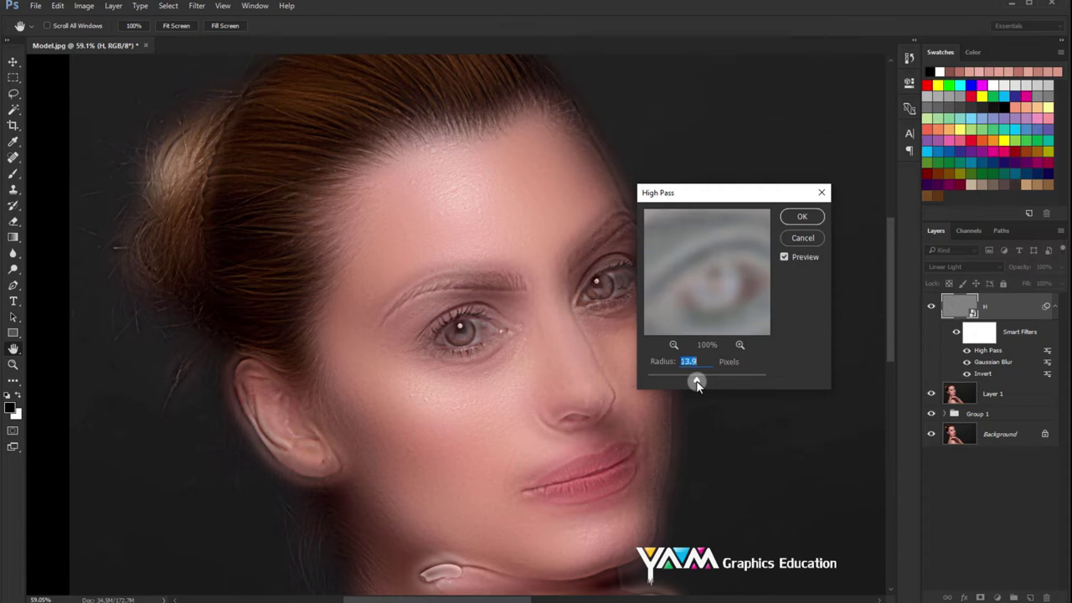
click(793, 217)
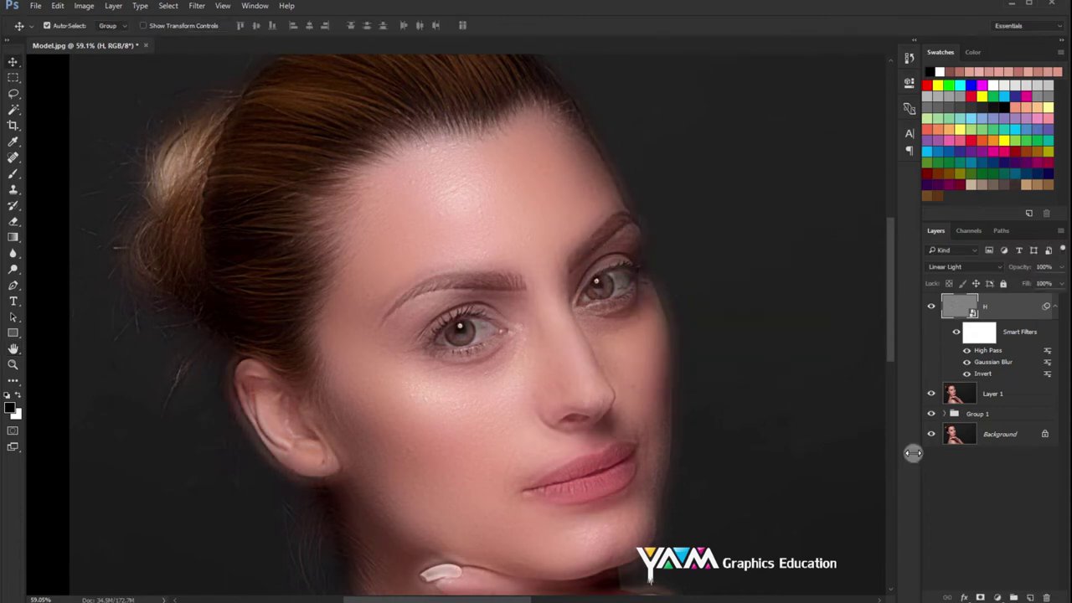
Step: Add a layer mask to the H layer and invert it to black, hiding the smoothing
click(981, 596)
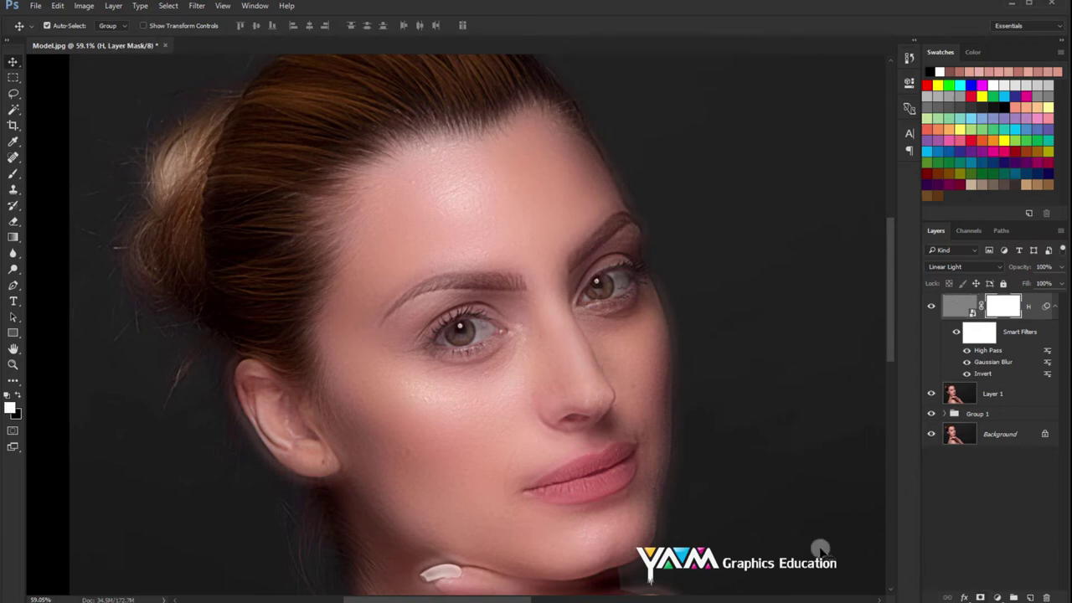
click(84, 6)
mouse_move(102, 37)
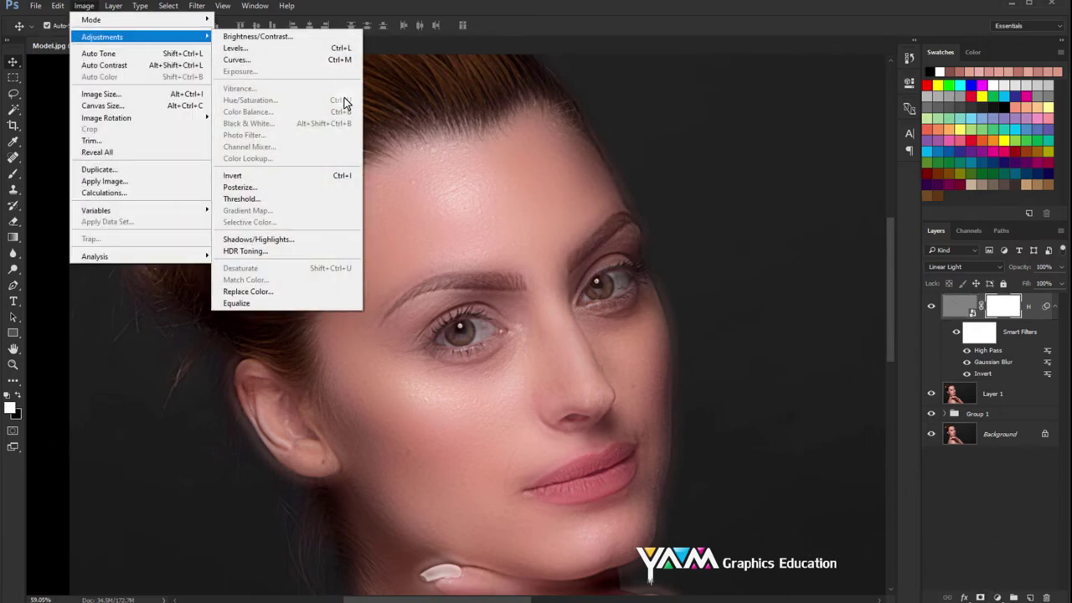
click(278, 178)
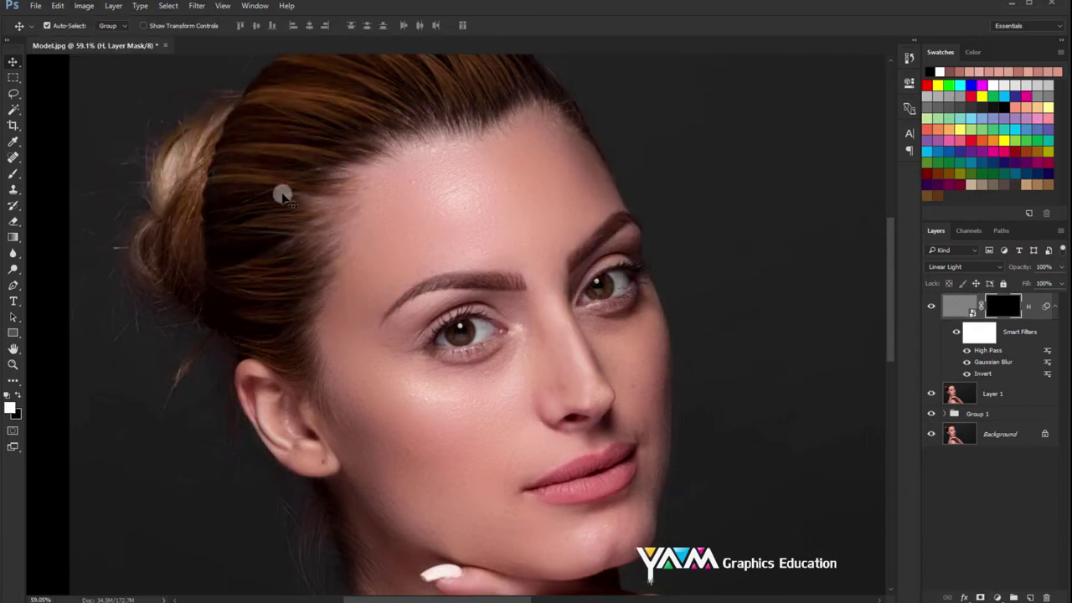
Step: Set up the Brush with 72% opacity and 86% flow
click(13, 173)
scroll(400, 230, up, 2)
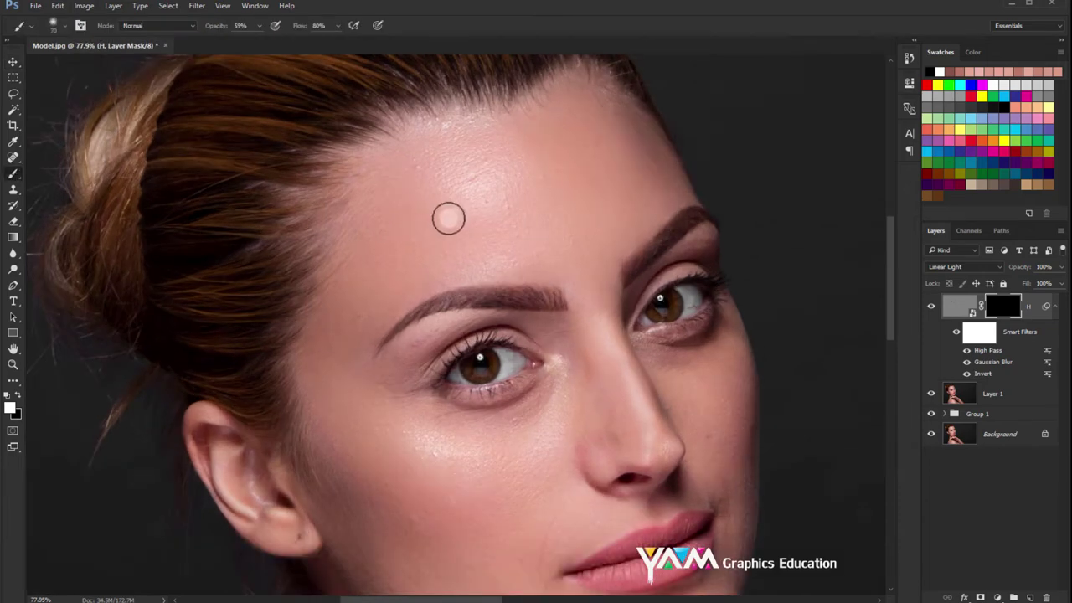
click(259, 25)
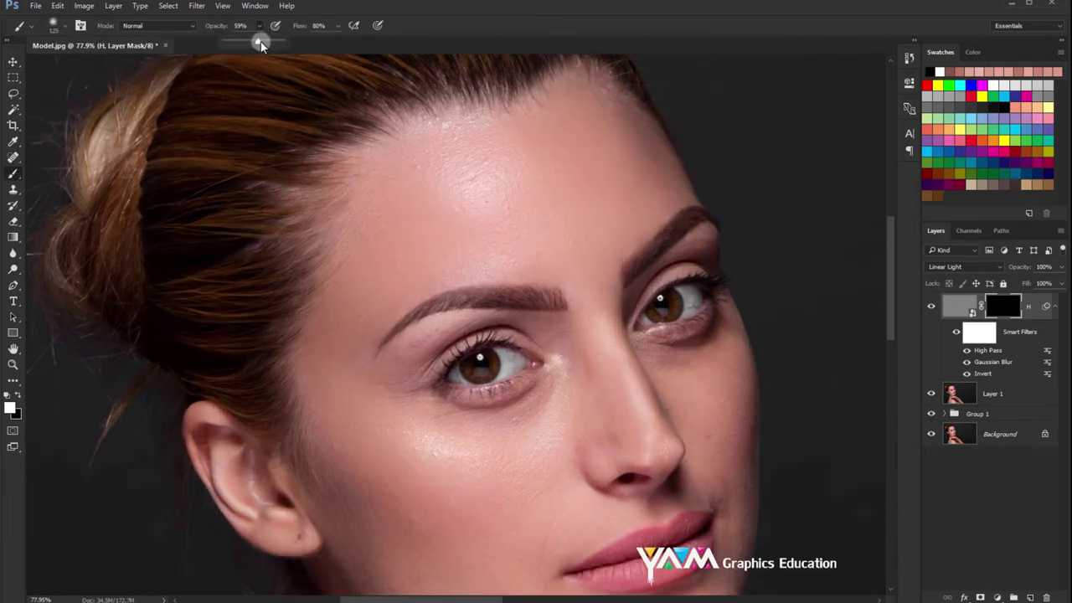
click(337, 25)
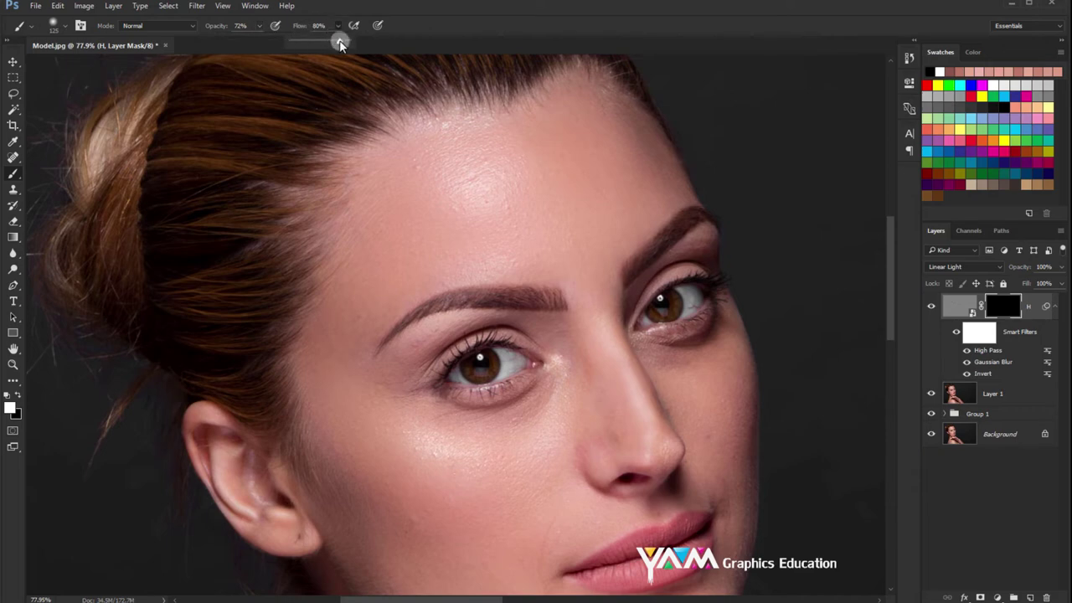
click(456, 188)
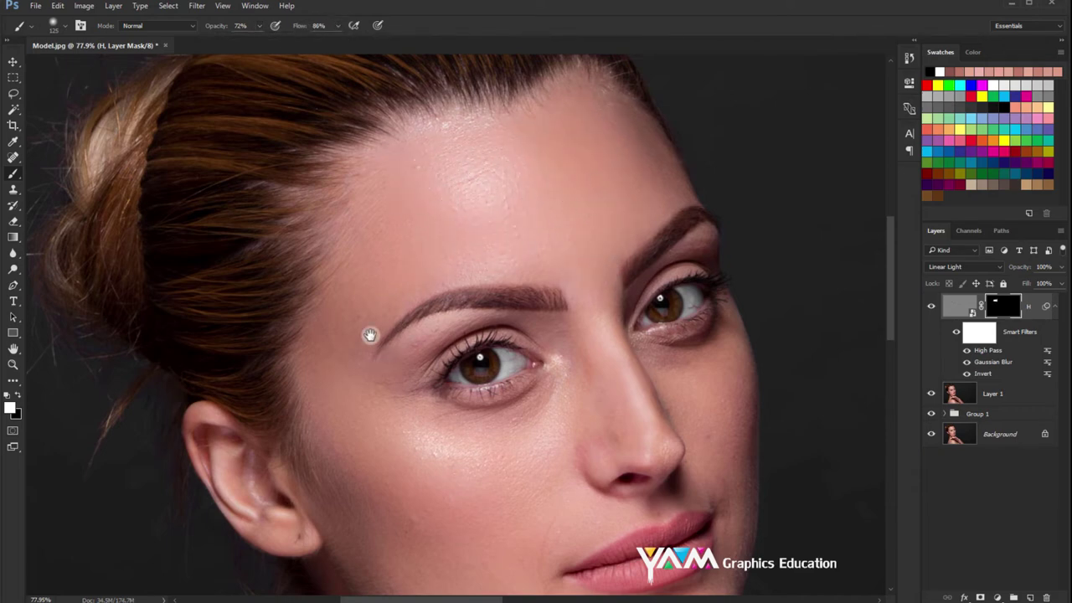
scroll(369, 335, up, 2)
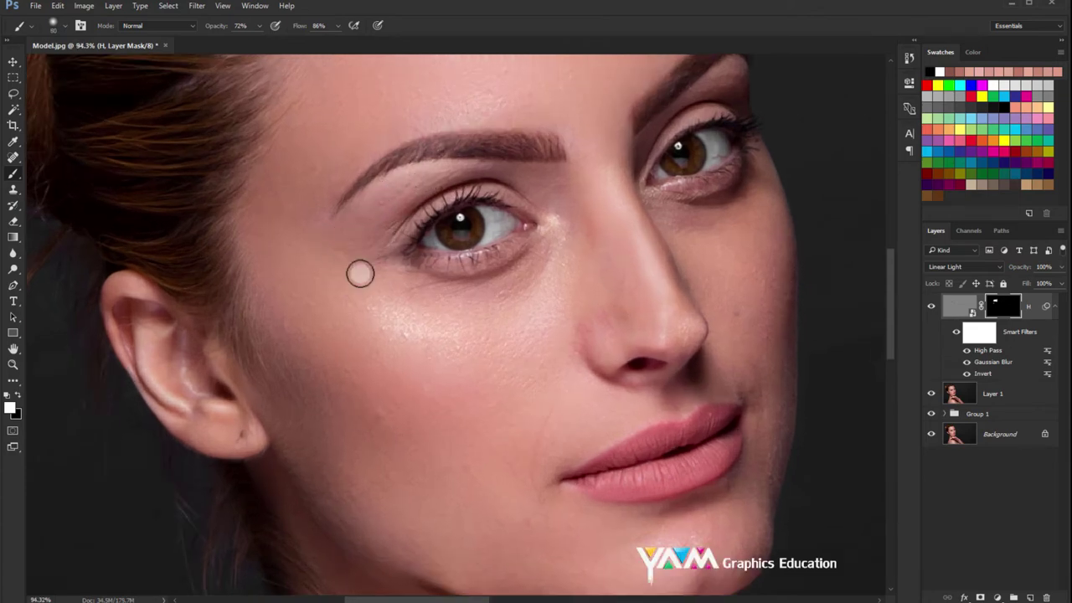
scroll(381, 369, down, 2)
Step: Paint the smoothing back onto cheek, mouth area and nose, shrinking the brush to 125 then 90
key(bracketright)
key(bracketright)
key(bracketright)
key(bracketright)
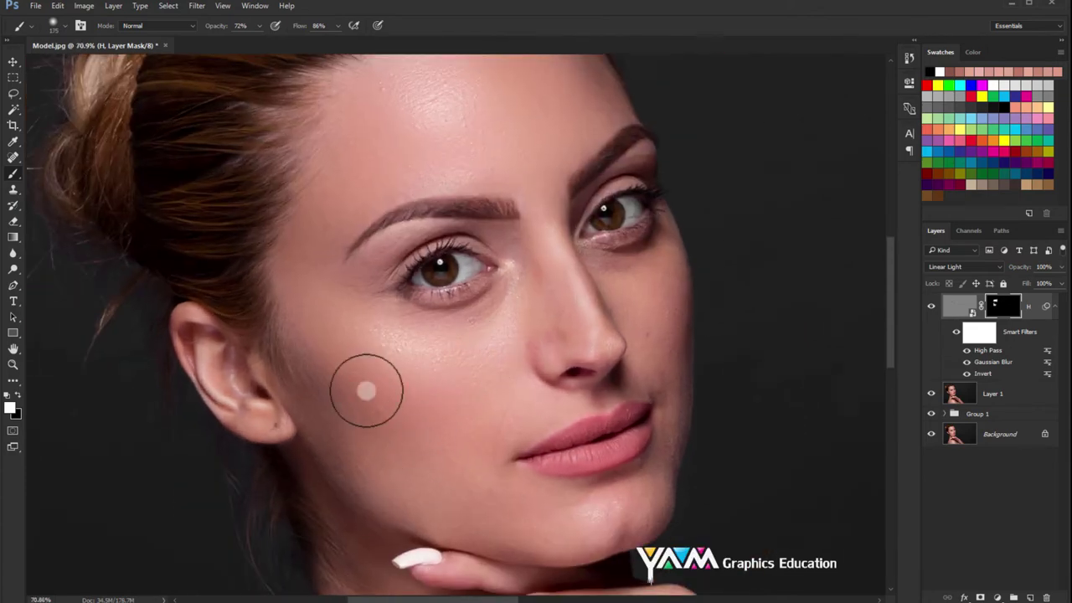
key(bracketleft)
key(bracketleft)
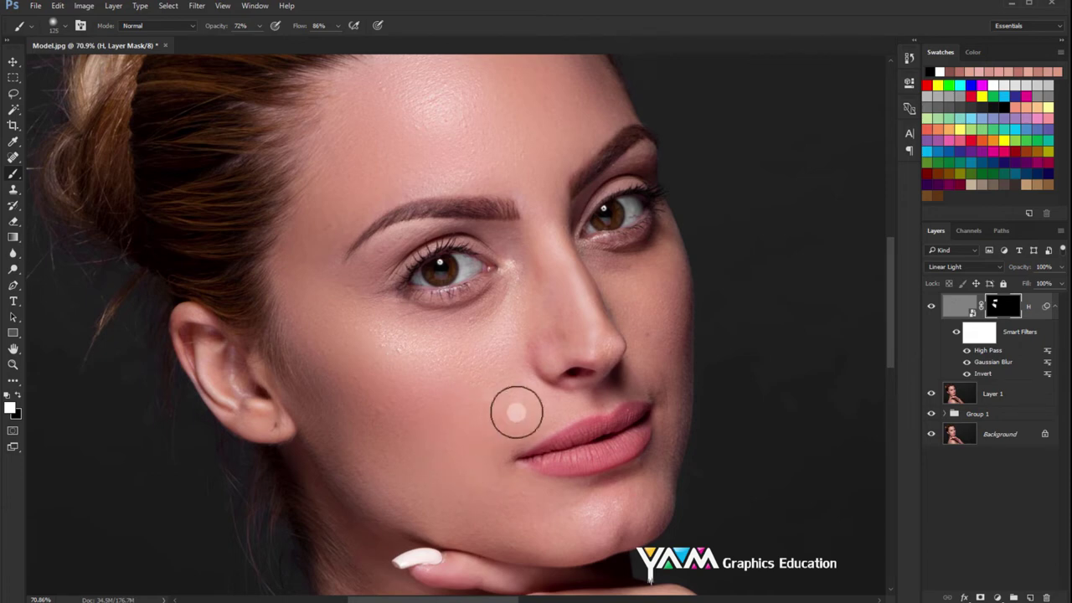
key(bracketleft)
key(bracketleft)
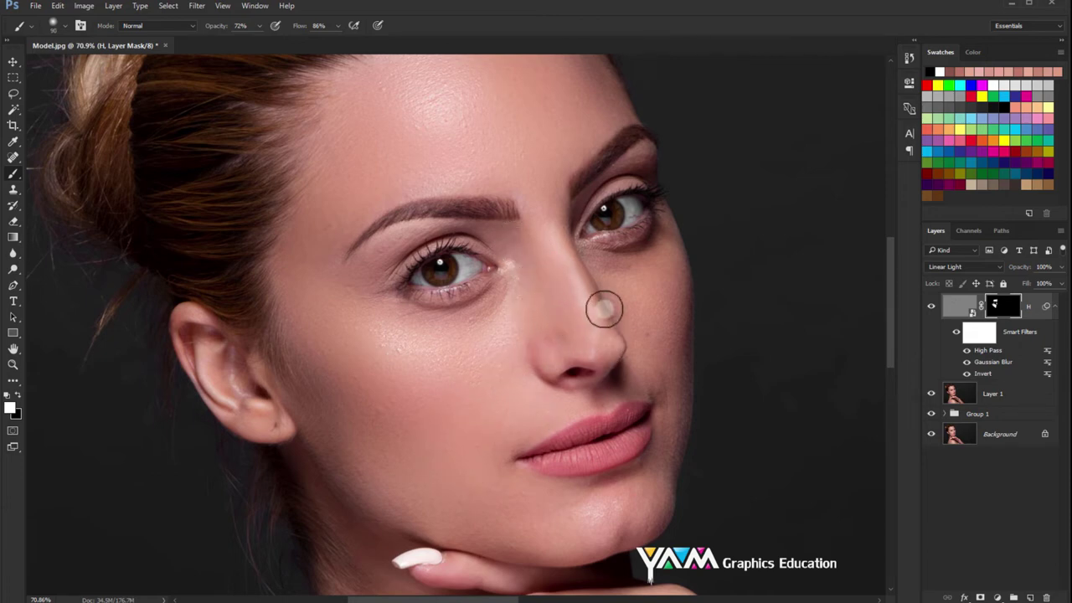
key(p)
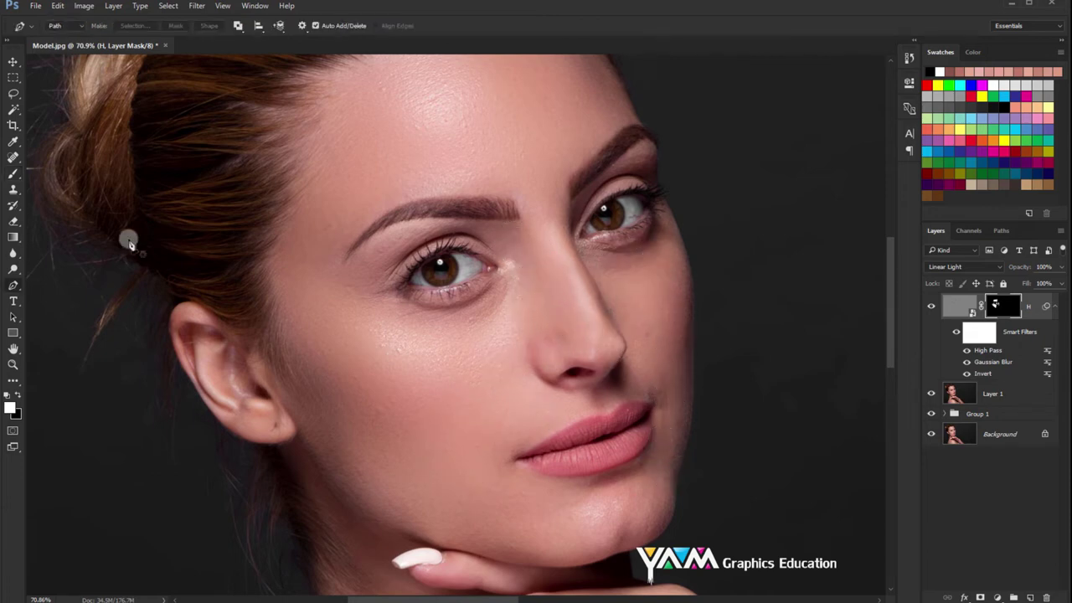
key(b)
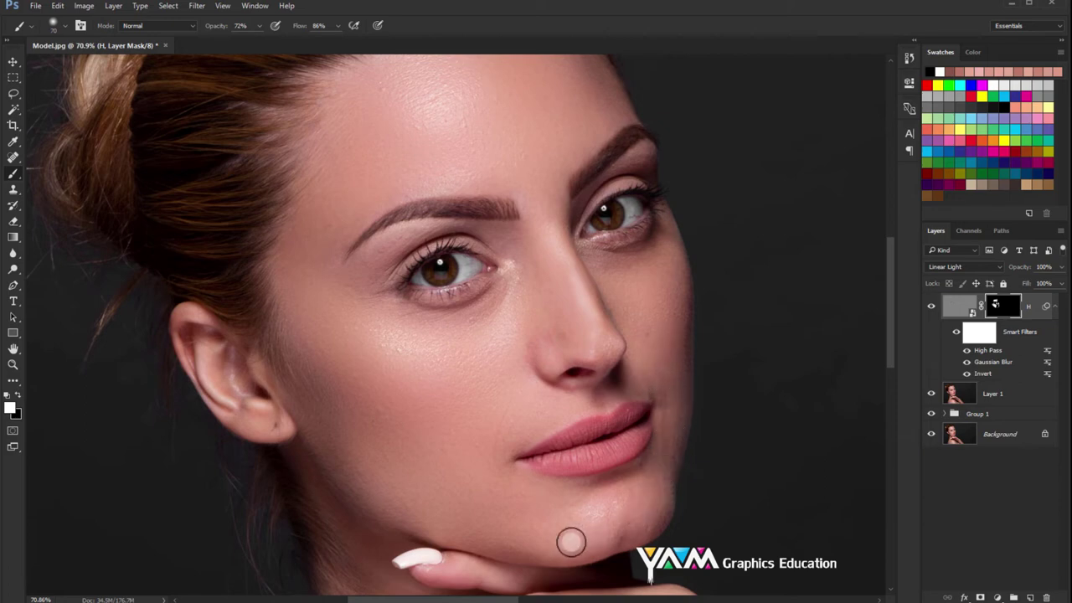
Step: Compare the skin with and without smoothing, then bring chin, hand and shoulder into view
click(929, 308)
click(929, 309)
click(929, 309)
click(929, 308)
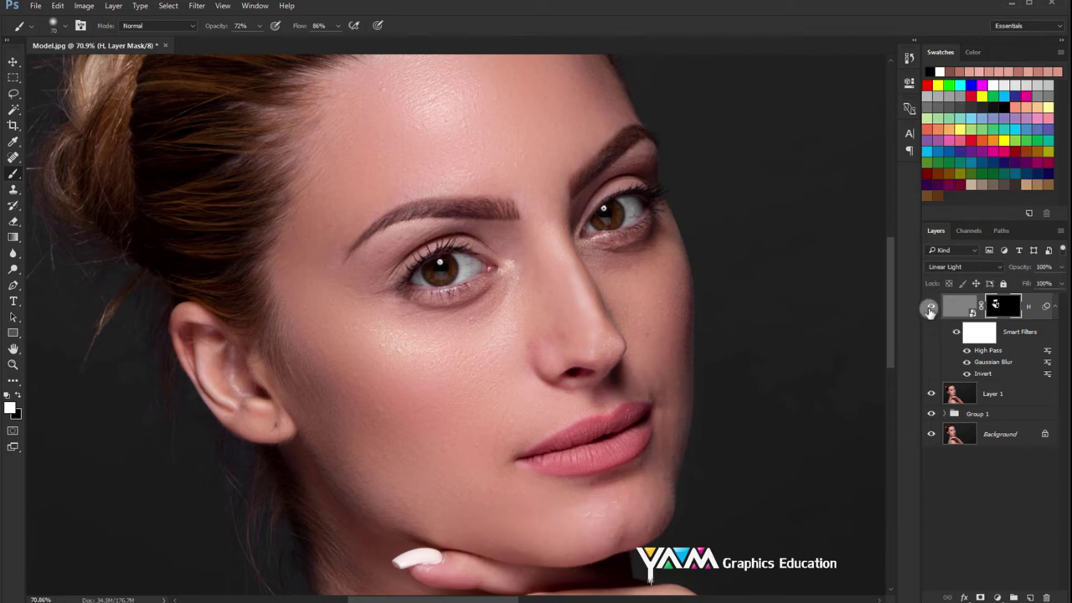
click(929, 308)
click(929, 308)
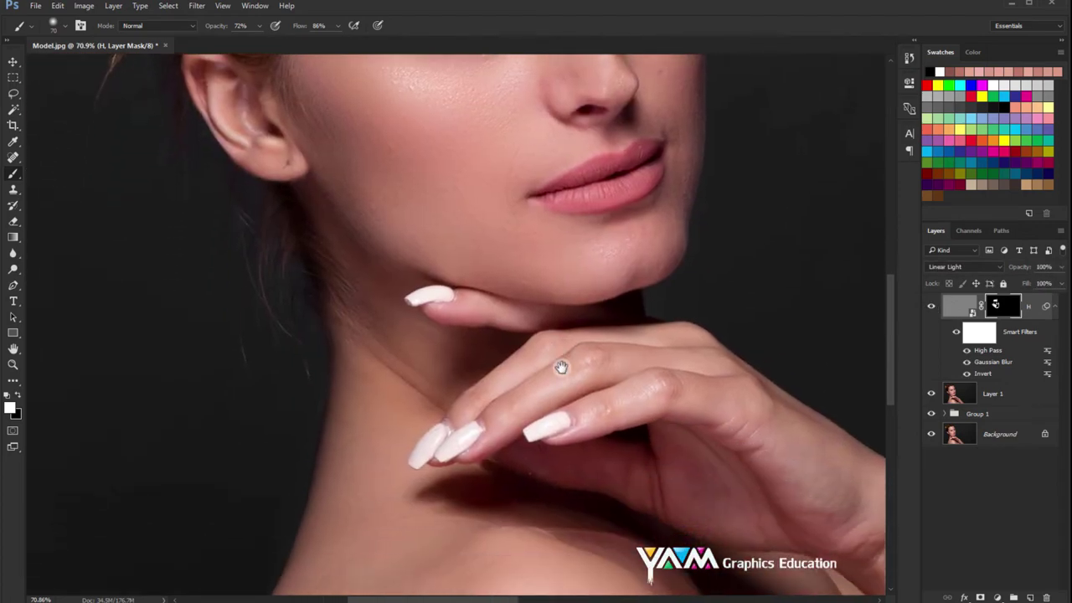
drag(557, 409, 497, 291)
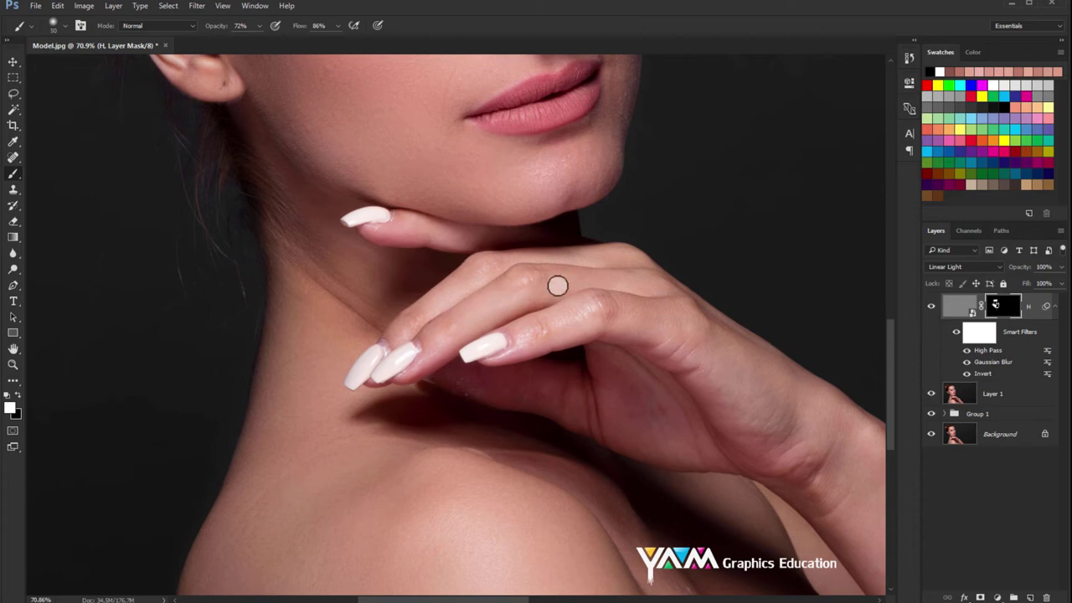
Step: Paint smoothing onto the wrist and shoulder with brush sizes 90 and 150
key(bracketright)
key(bracketright)
key(bracketright)
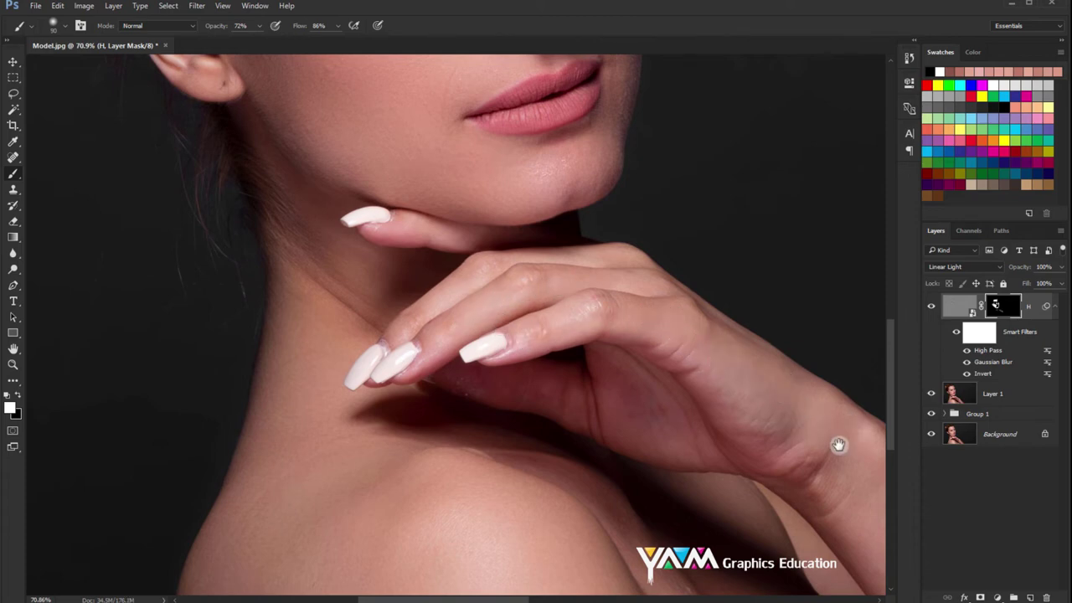
drag(837, 443, 628, 353)
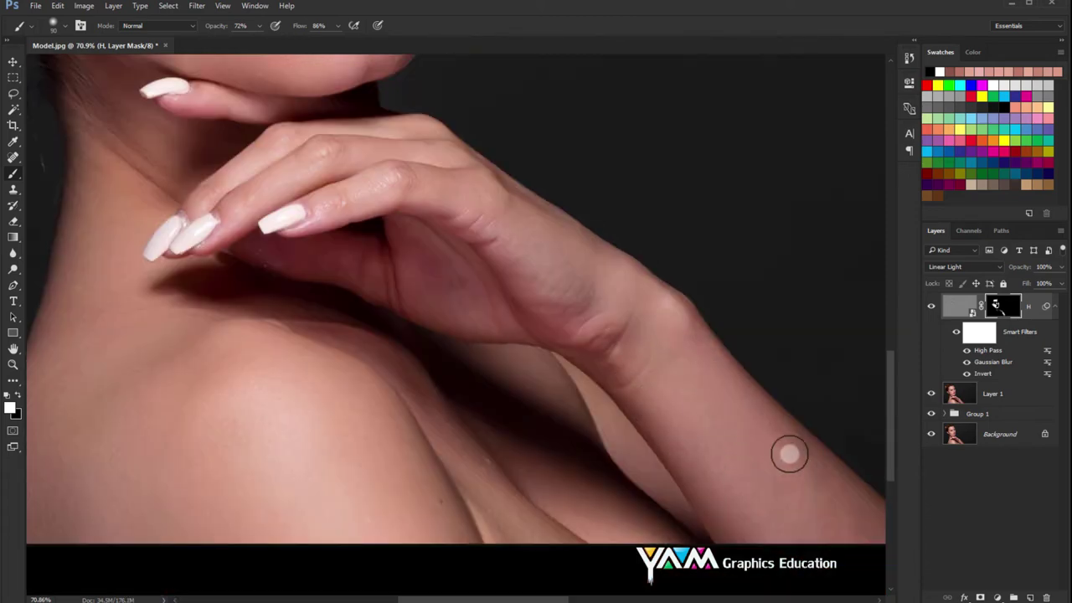
drag(167, 427, 259, 402)
key(bracketright)
key(bracketright)
key(bracketright)
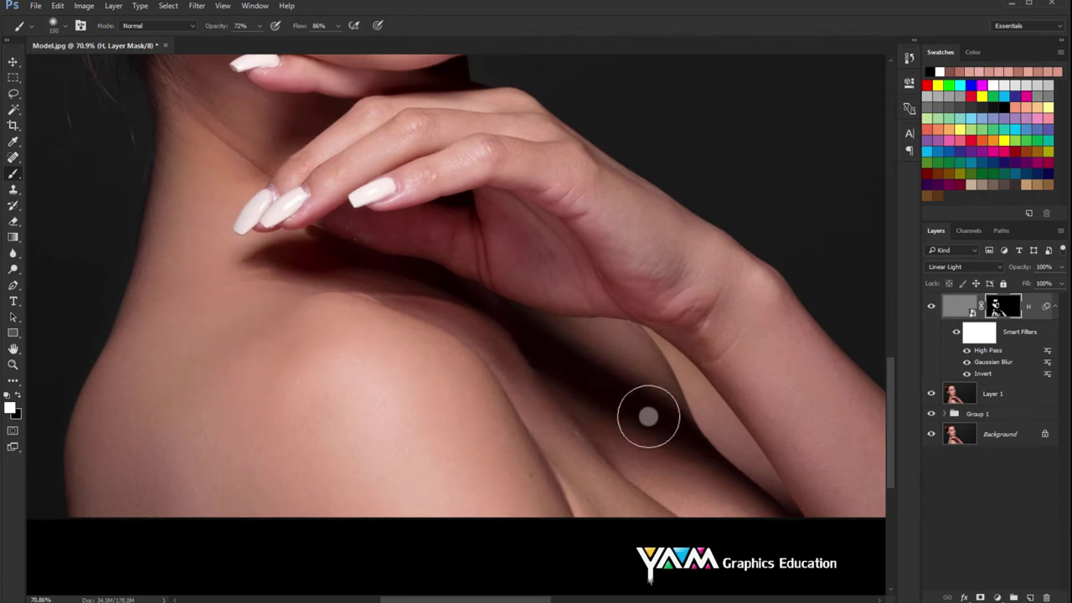
Step: Compare the result with and without smoothing, then return to the Move tool and recentre the face
click(931, 306)
click(930, 307)
click(930, 306)
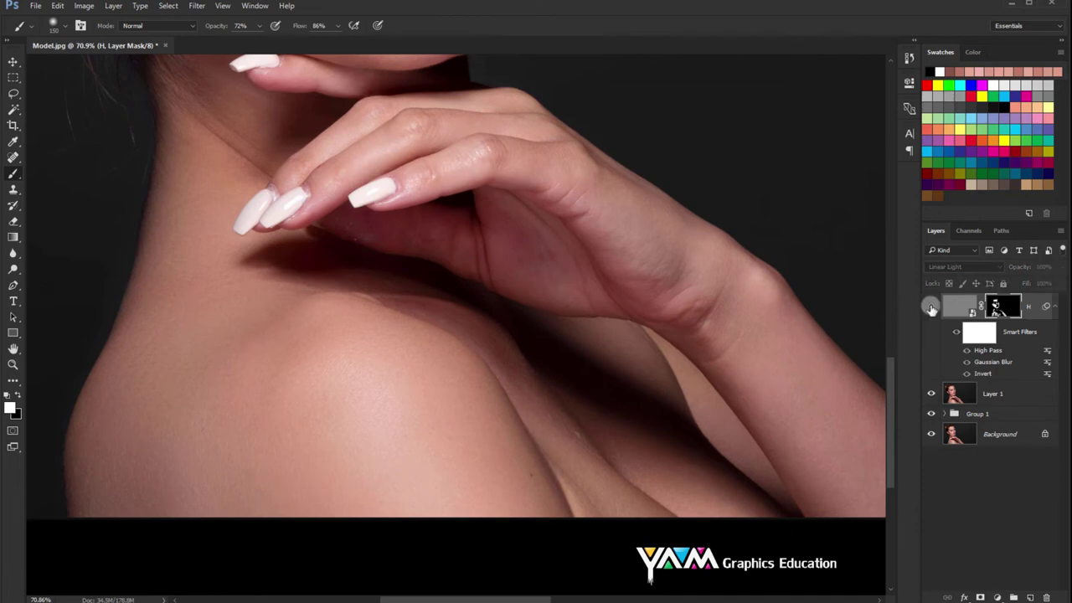
click(930, 307)
scroll(629, 364, down, 2)
scroll(550, 363, down, 3)
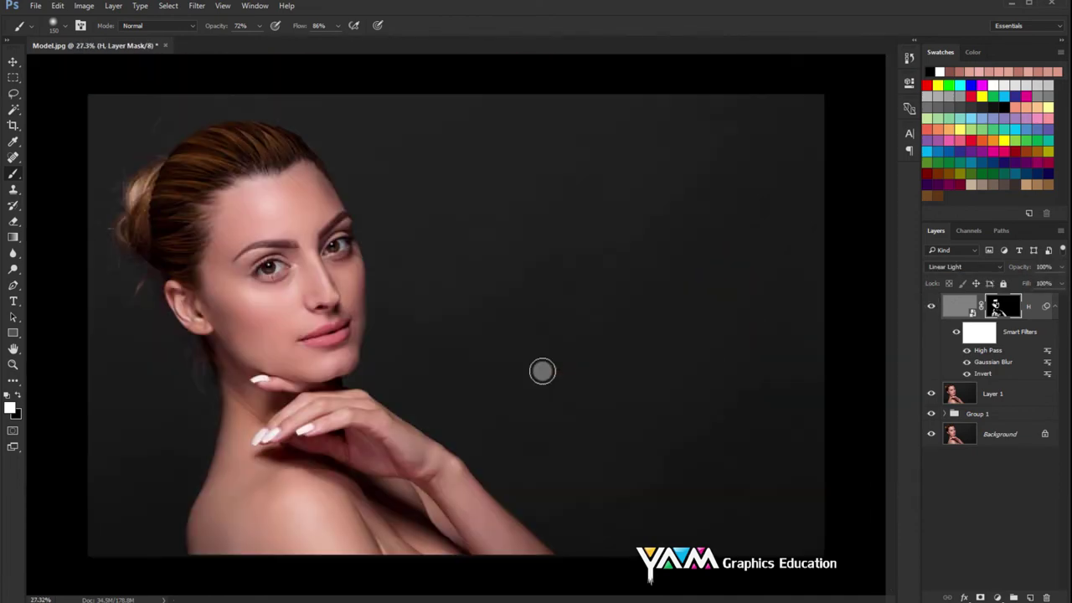
click(12, 62)
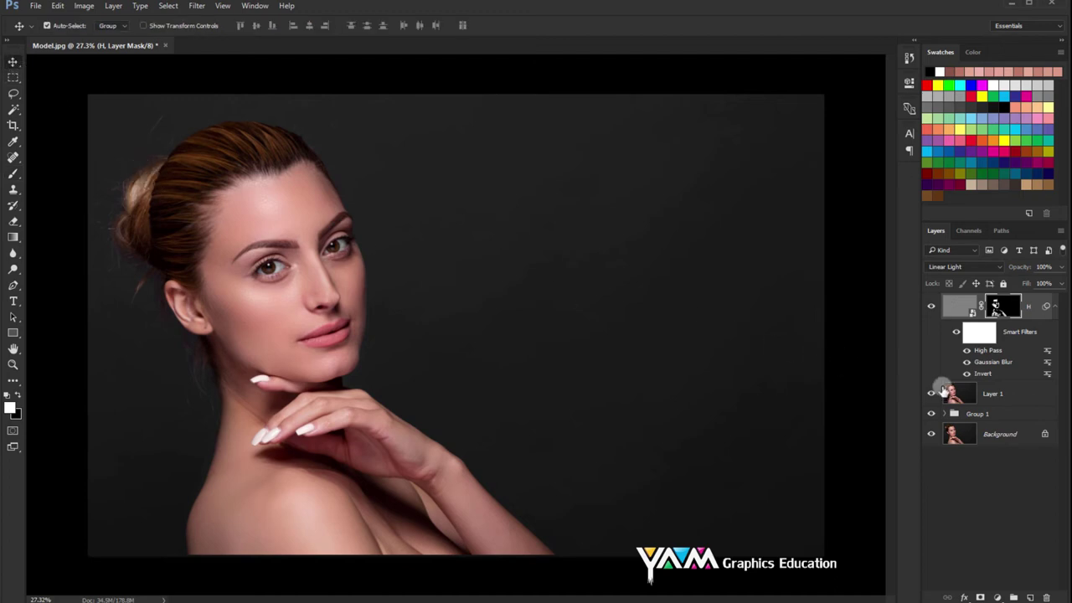
scroll(208, 241, up, 3)
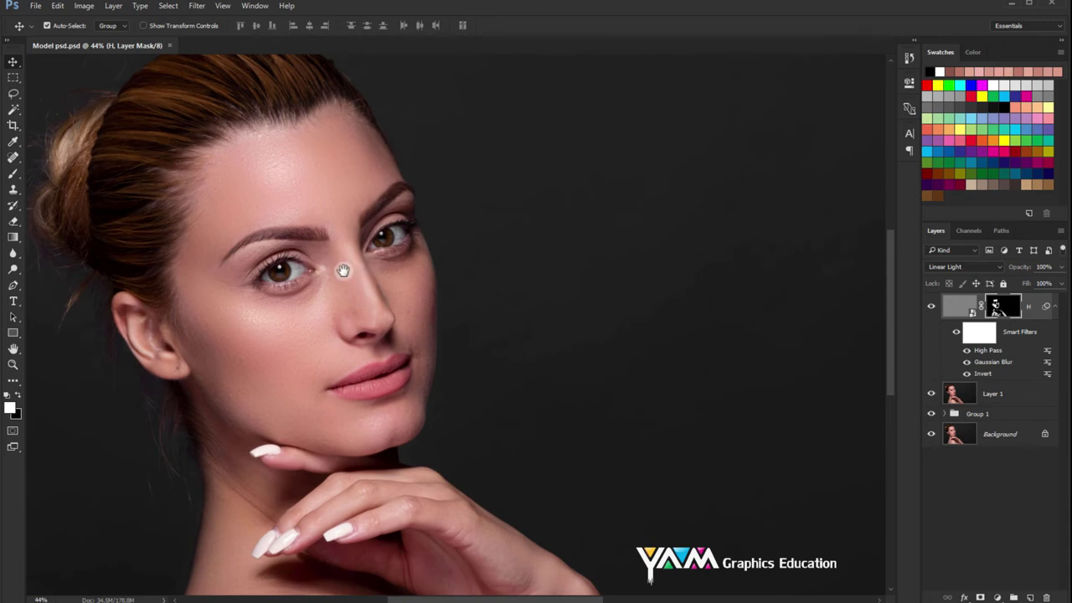
drag(342, 270, 390, 231)
scroll(360, 282, up, 2)
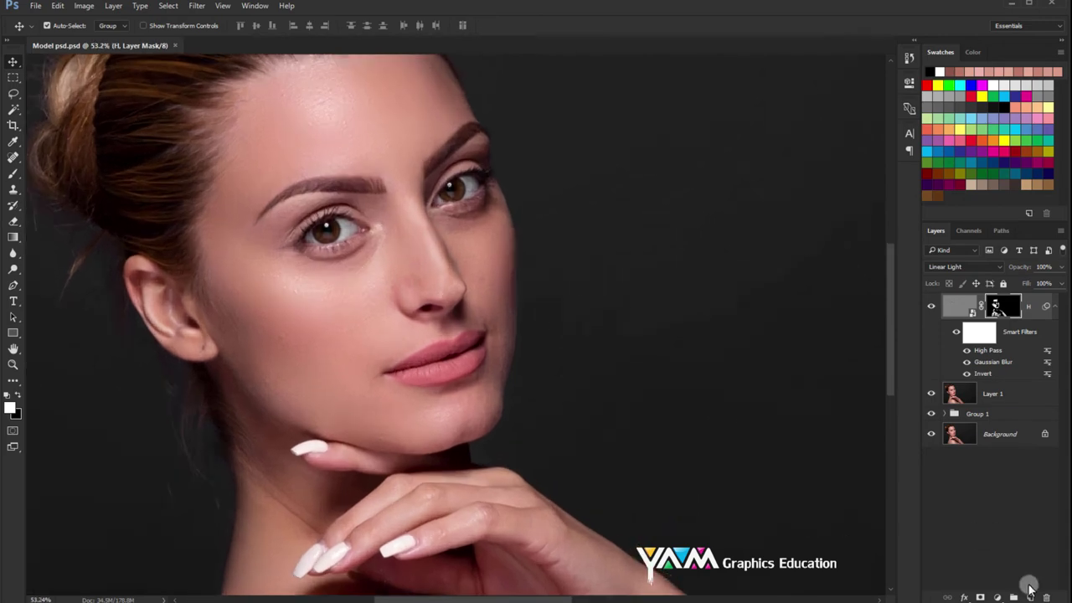
Step: Add an empty Layer 2 above the smoothing layer and select a smaller Brush with default colours
click(1029, 593)
key(x)
scroll(473, 373, up, 5)
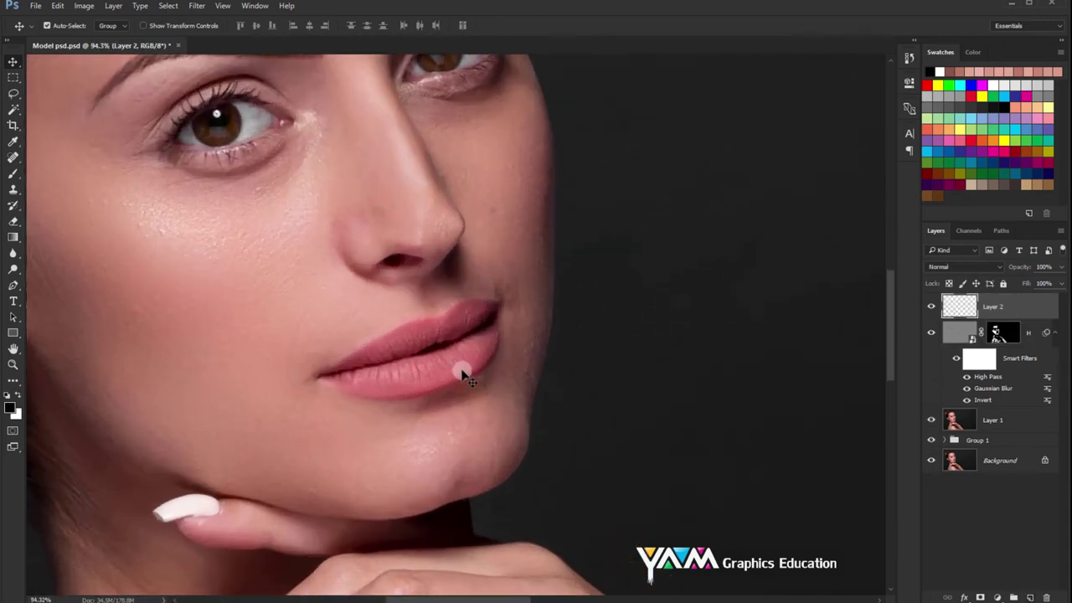
click(13, 172)
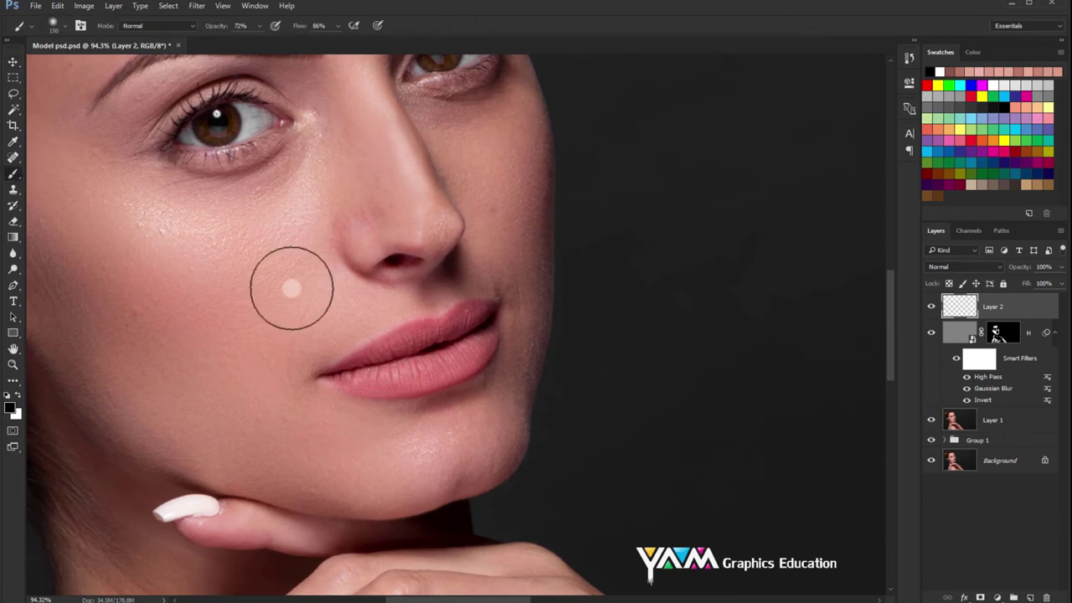
key(bracketleft)
key(bracketleft)
key(bracketleft)
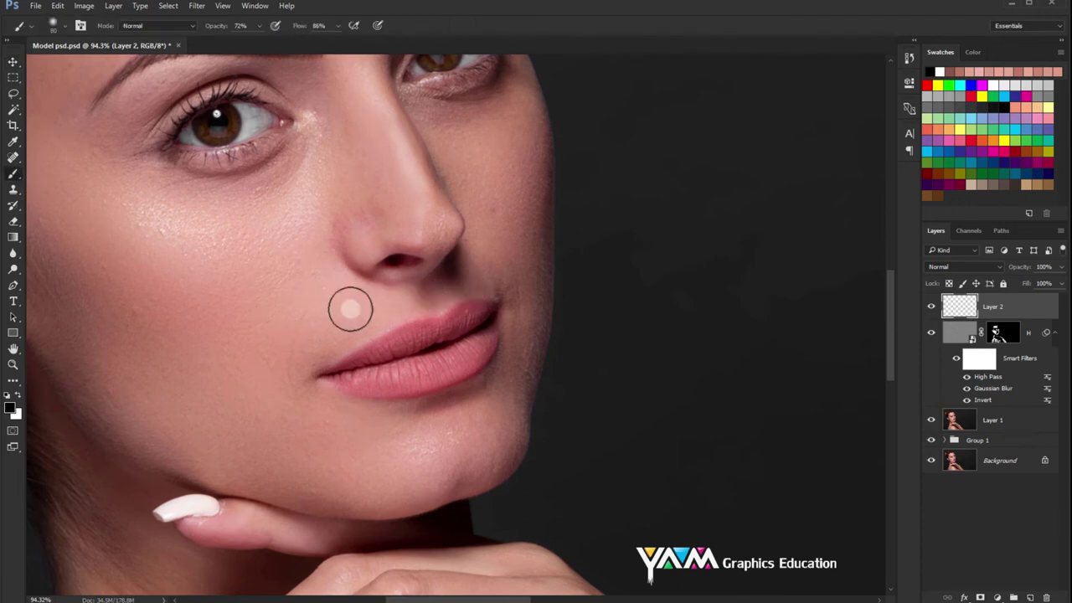
scroll(350, 310, up, 1)
Step: Set the foreground colour to dark red #811414
click(10, 407)
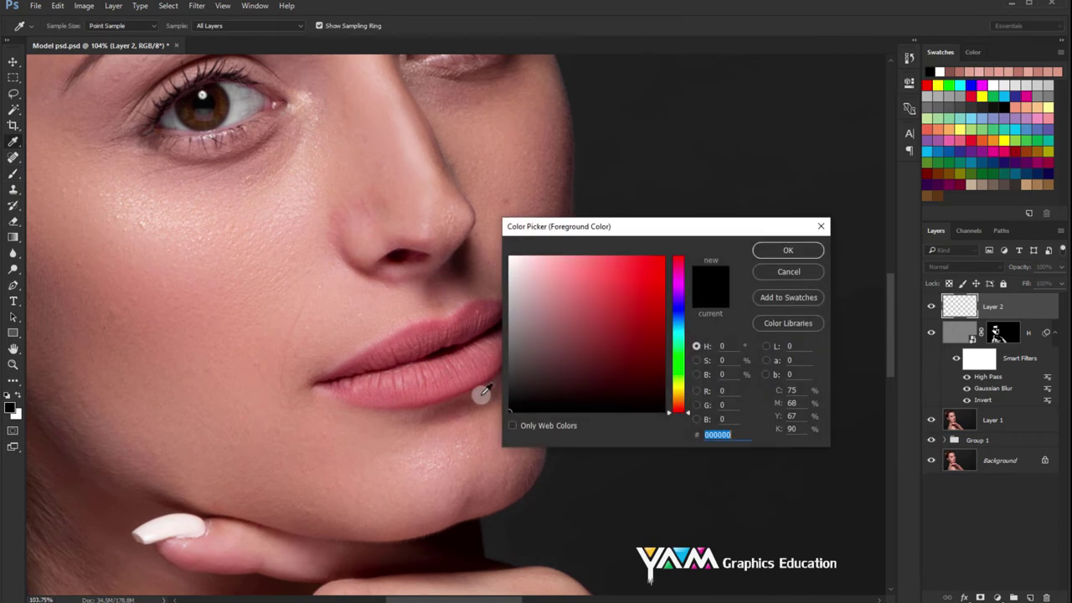
drag(642, 362, 640, 333)
click(760, 252)
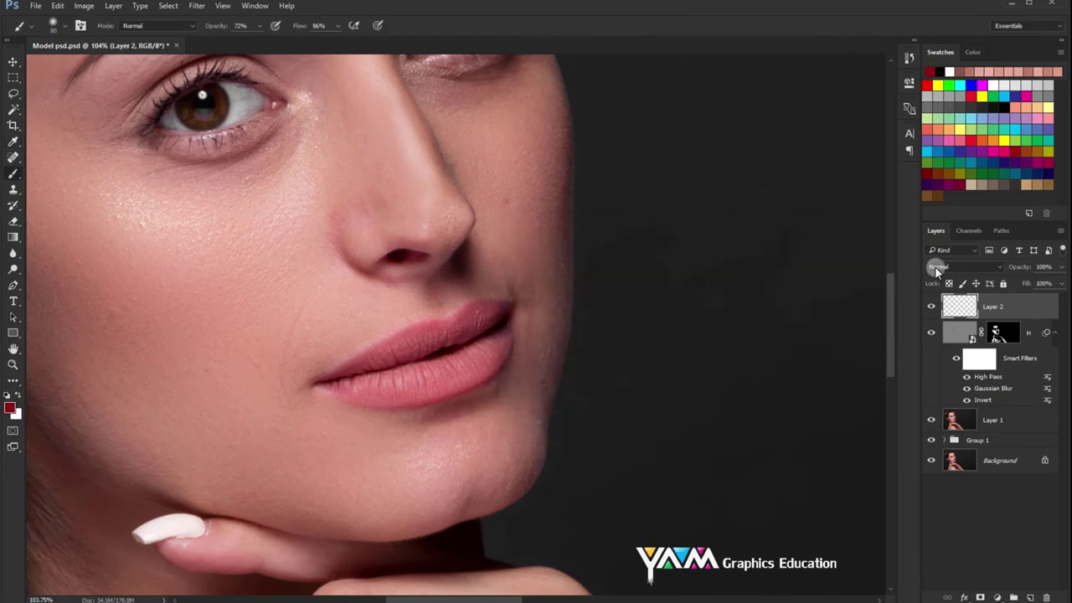
Step: Blend Layer 2 as Multiply and paint dark red over both lips with a smaller brush
click(936, 268)
click(939, 311)
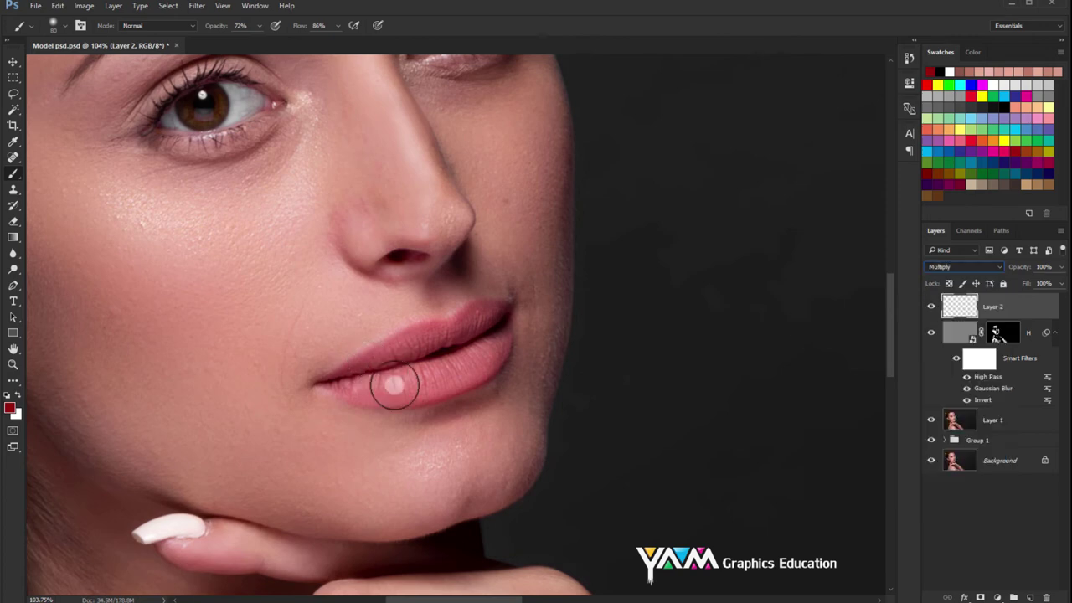
scroll(427, 376, up, 2)
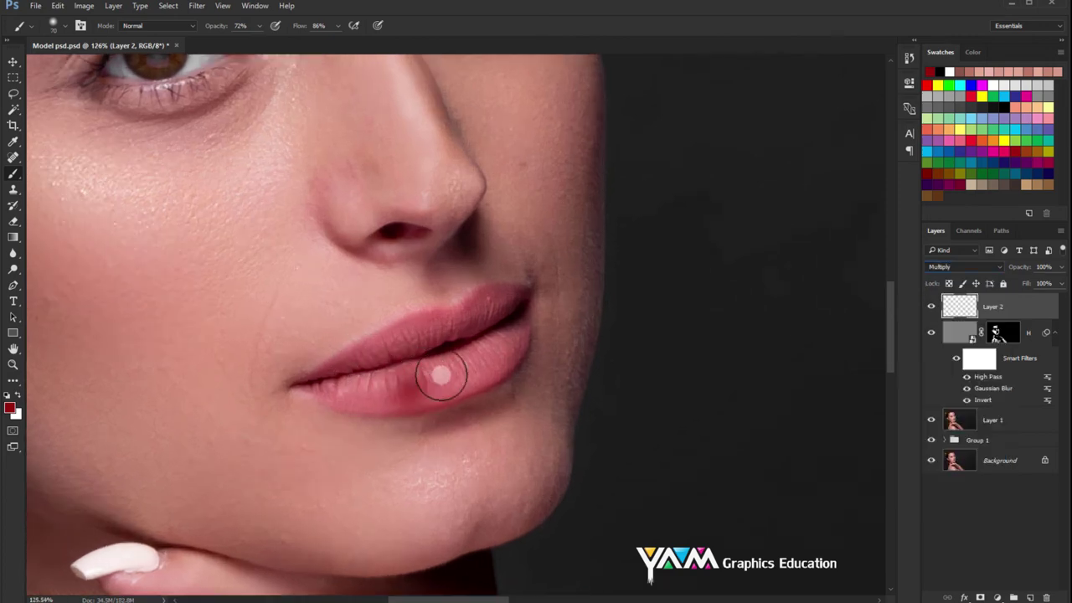
key(bracketleft)
key(bracketleft)
key(bracketleft)
drag(410, 381, 330, 383)
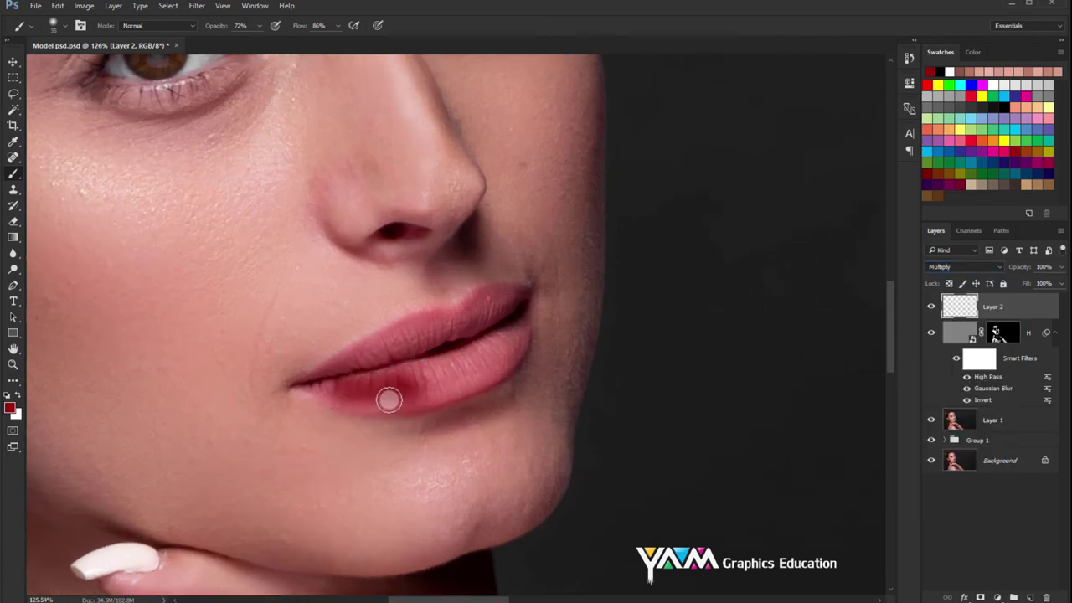
mouse_move(389, 400)
mouse_down()
mouse_move(329, 390)
mouse_move(401, 332)
mouse_move(510, 318)
mouse_move(359, 377)
mouse_move(488, 352)
mouse_move(510, 332)
mouse_move(511, 342)
mouse_move(418, 393)
mouse_move(474, 383)
mouse_move(380, 394)
mouse_up()
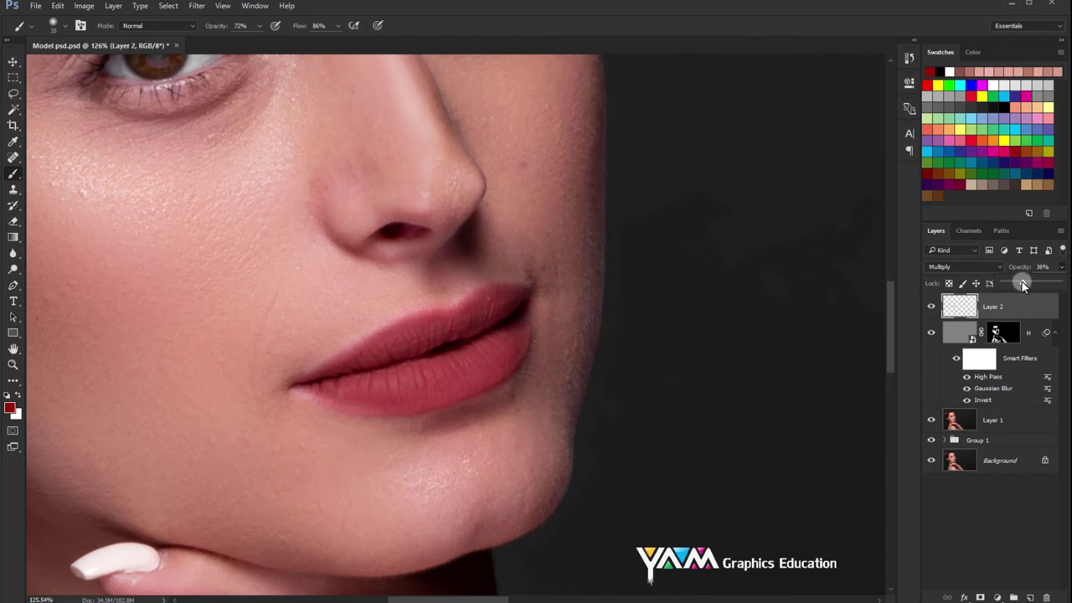
Step: Lower the lip tint layer to 21% opacity, compare with and without it, and fit the image
scroll(676, 292, down, 3)
scroll(658, 285, down, 3)
scroll(656, 286, down, 2)
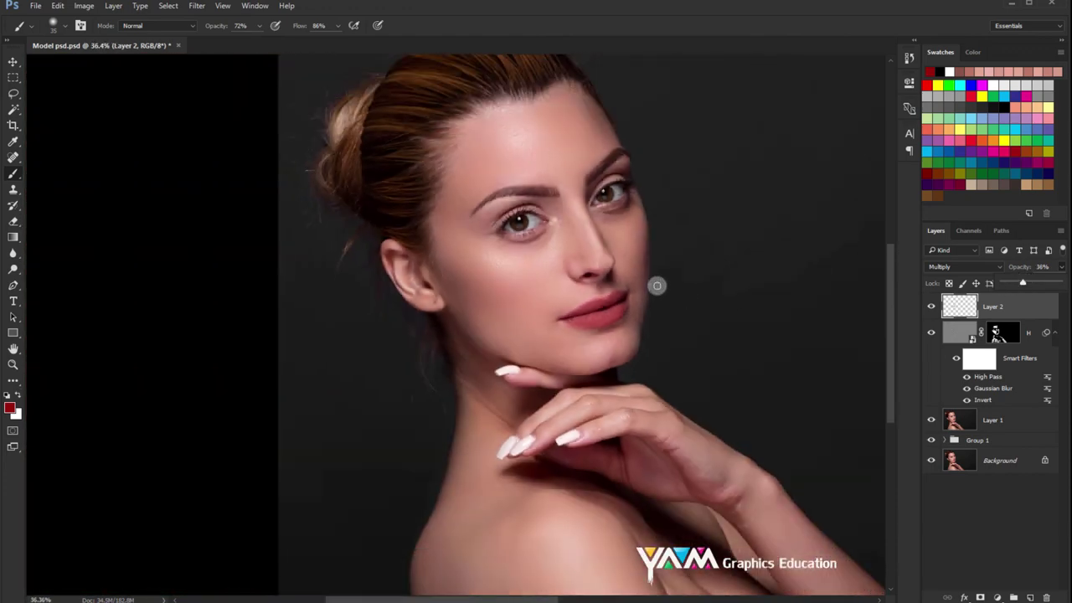
scroll(679, 281, up, 1)
click(931, 307)
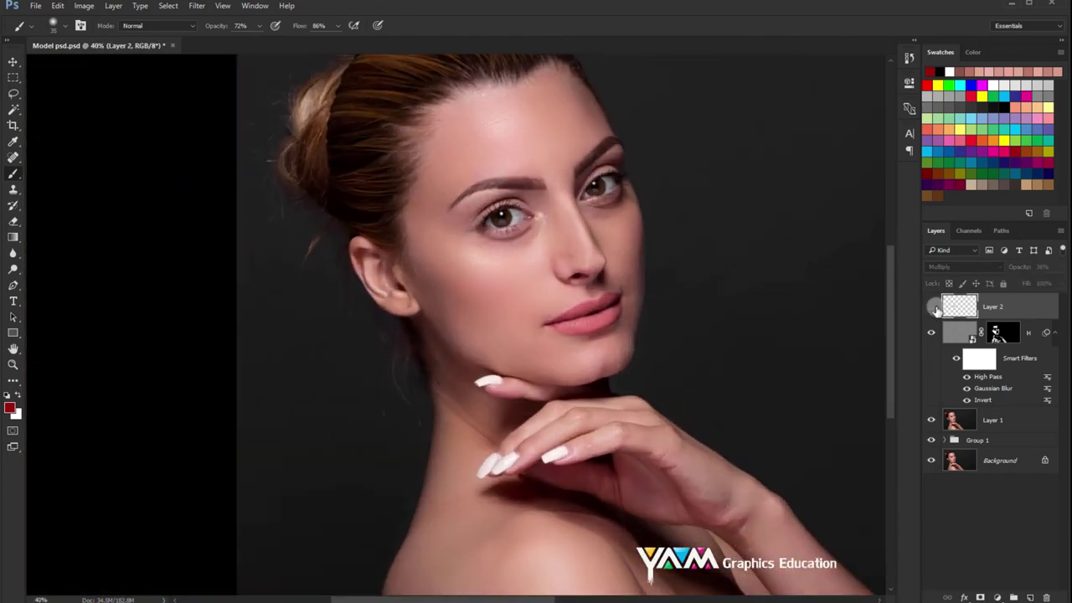
click(931, 307)
click(1060, 268)
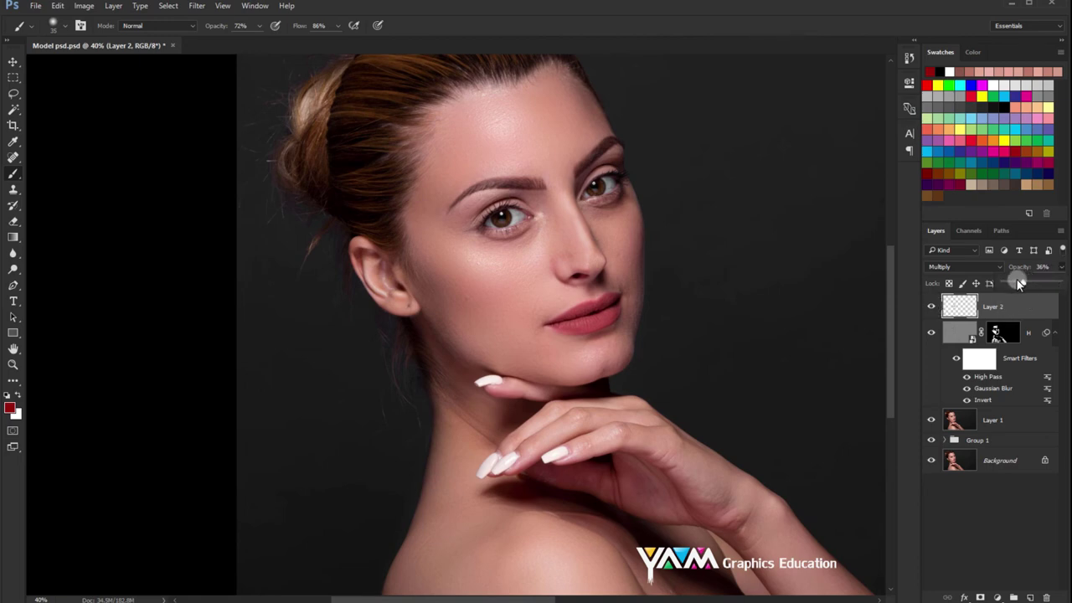
drag(1014, 278, 1011, 278)
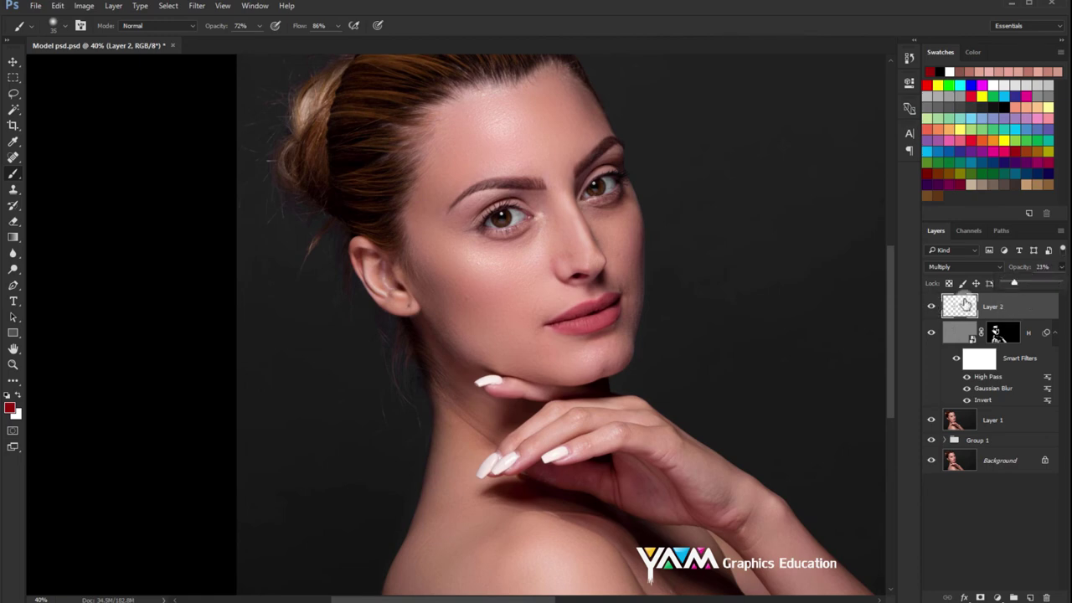
click(930, 307)
click(931, 308)
key(ctrl+0)
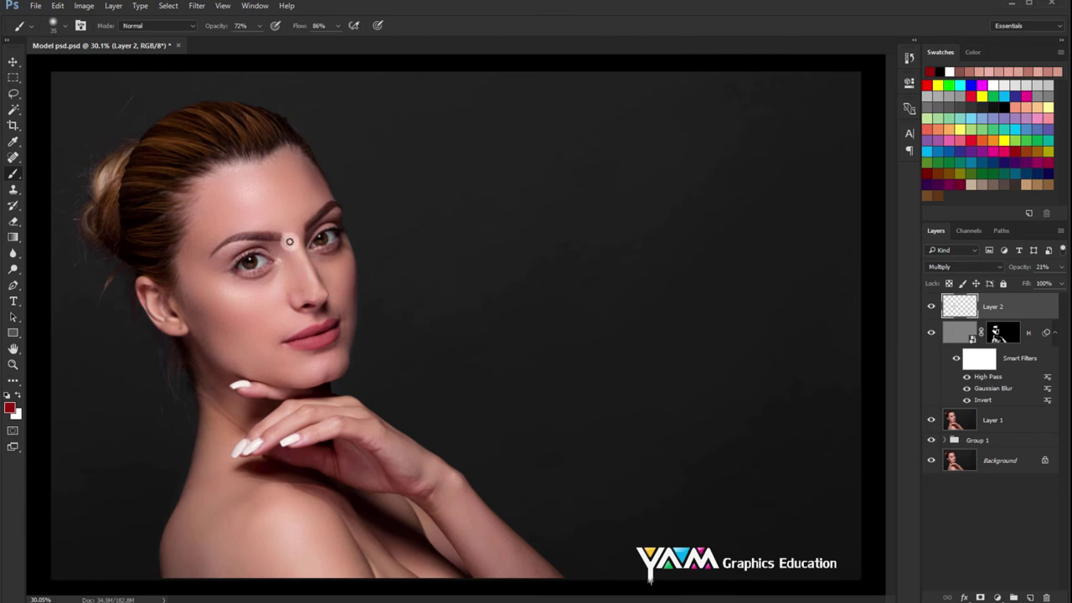
Step: Add a Color Balance adjustment layer shifting the midtones slightly toward blue on the Yellow–Blue slider
click(15, 63)
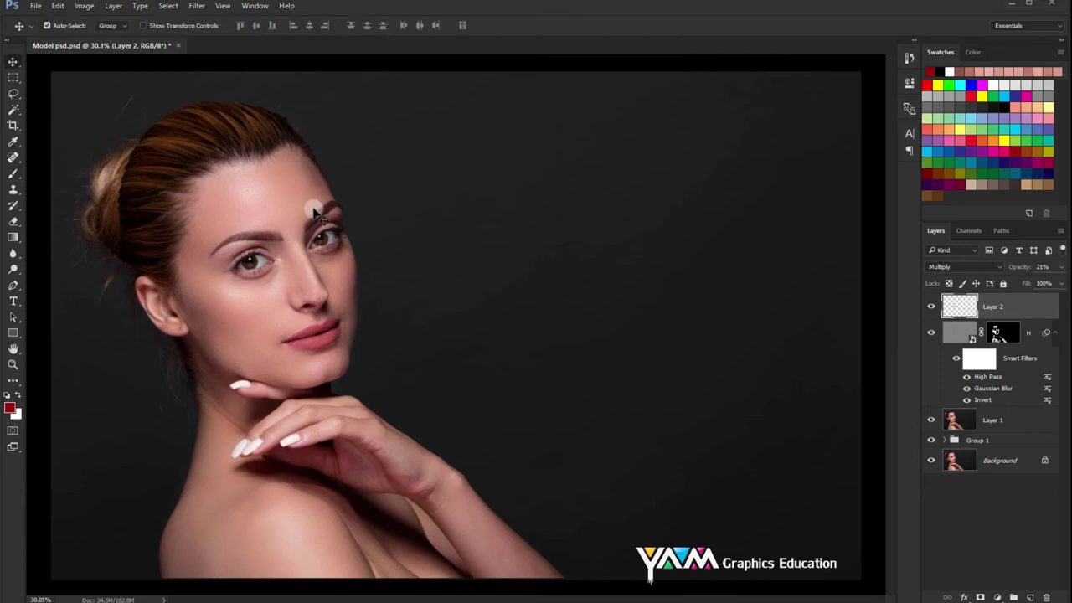
click(995, 596)
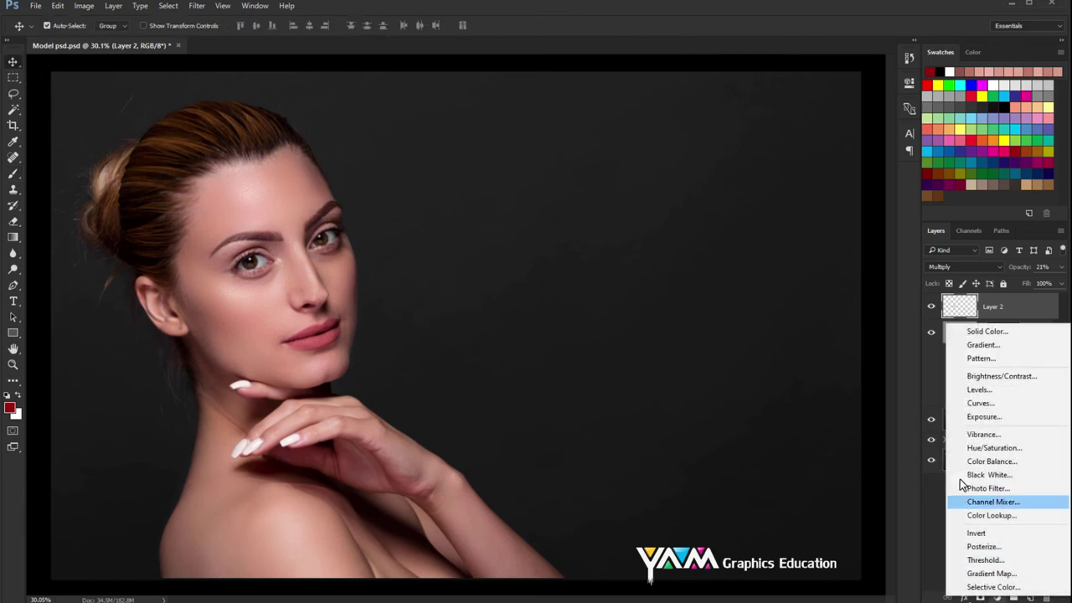
click(979, 459)
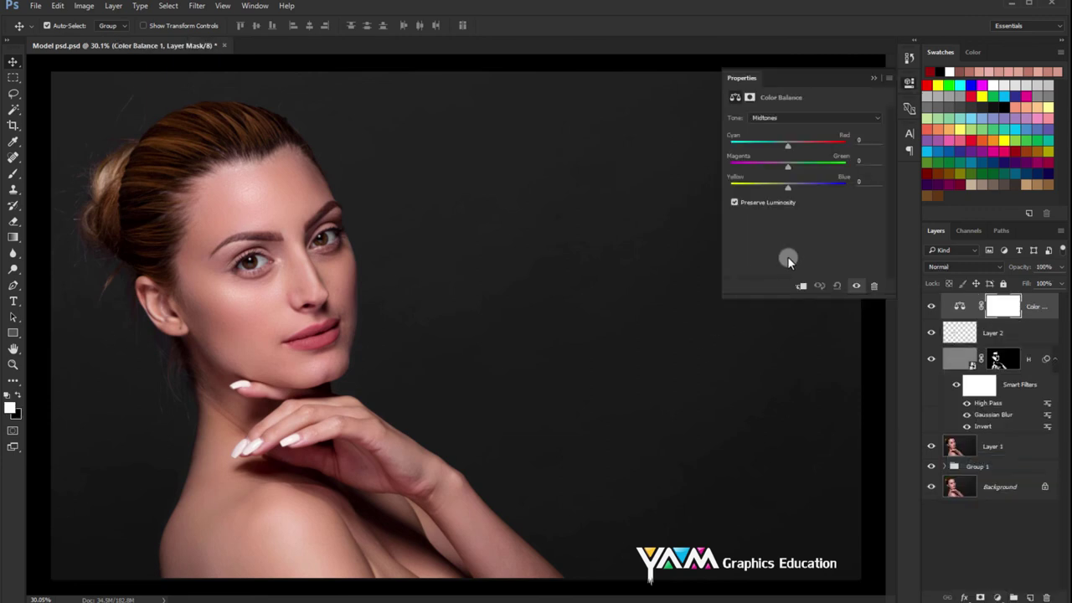
click(789, 185)
click(930, 306)
Step: Collapse Color Balance Properties and group all layers from Color Balance down to Layer 1 into Group 2
click(873, 77)
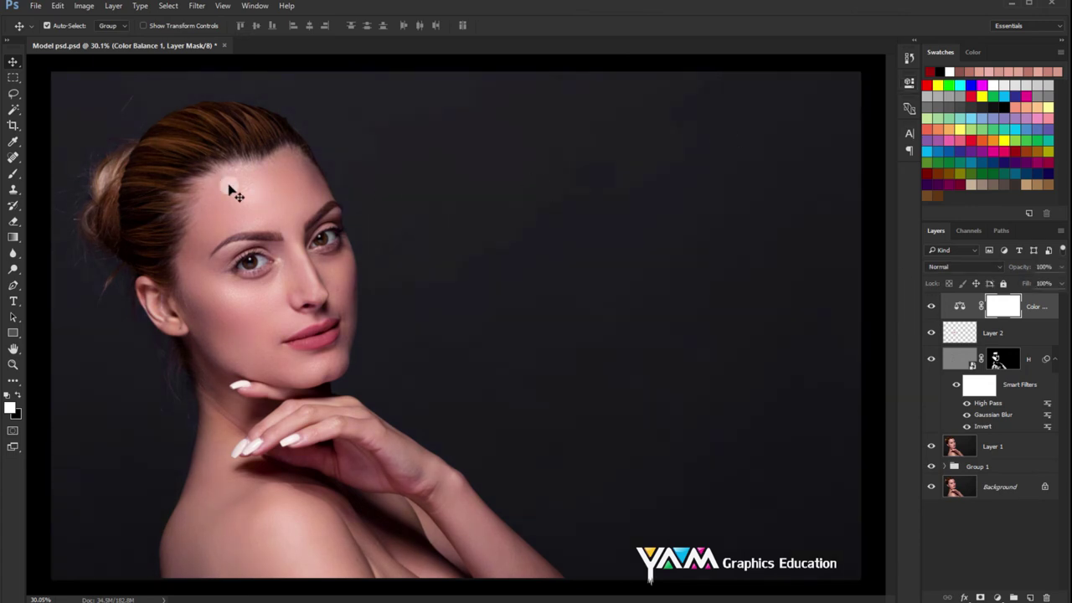
scroll(210, 175, up, 2)
scroll(215, 182, up, 1)
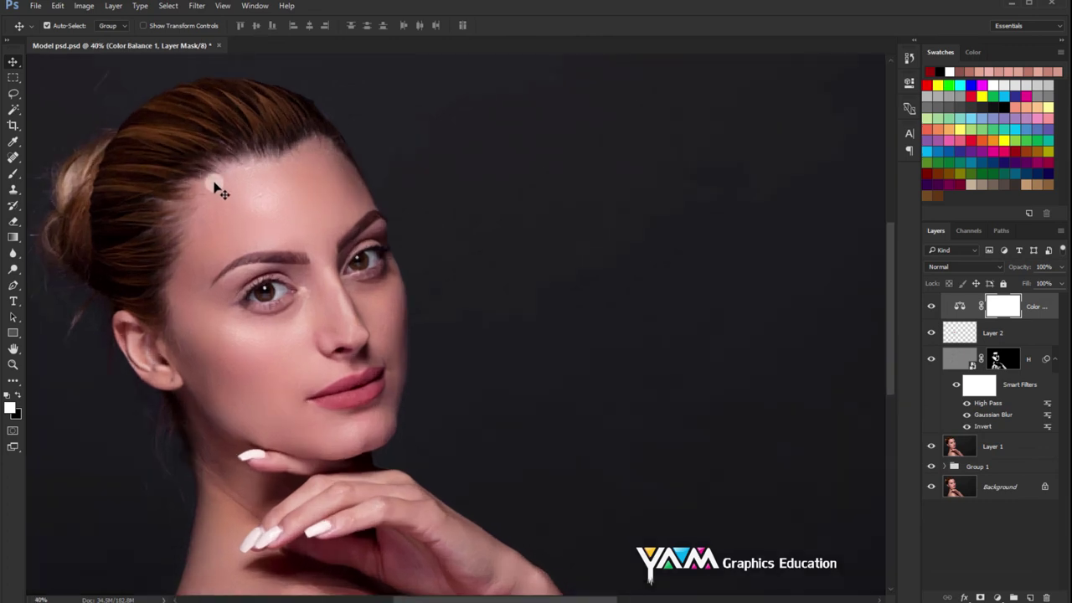
drag(239, 215, 331, 215)
scroll(331, 214, up, 1)
scroll(335, 215, up, 1)
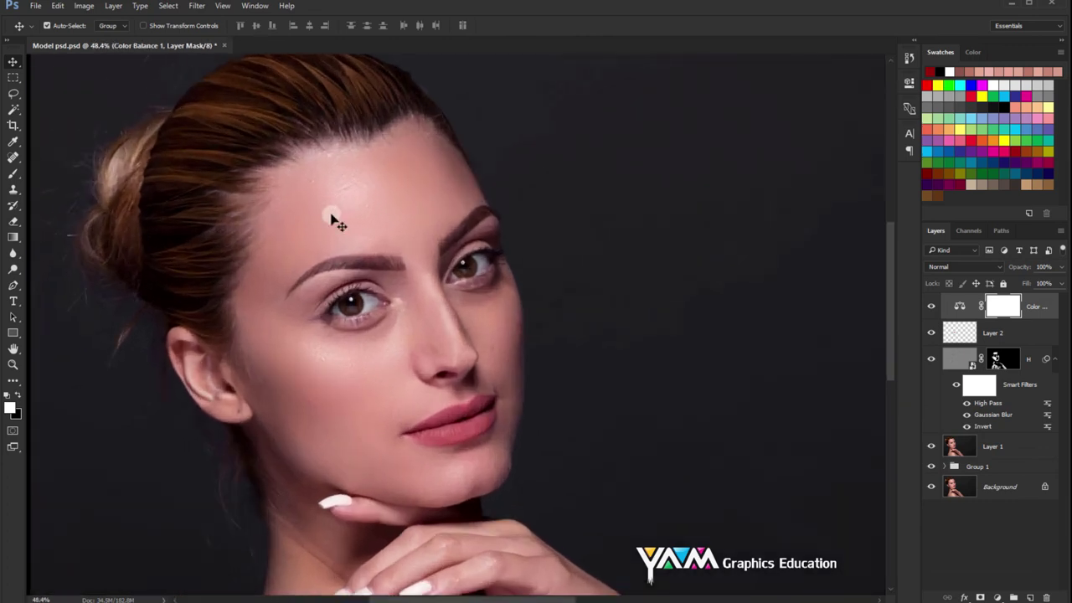
scroll(335, 213, up, 1)
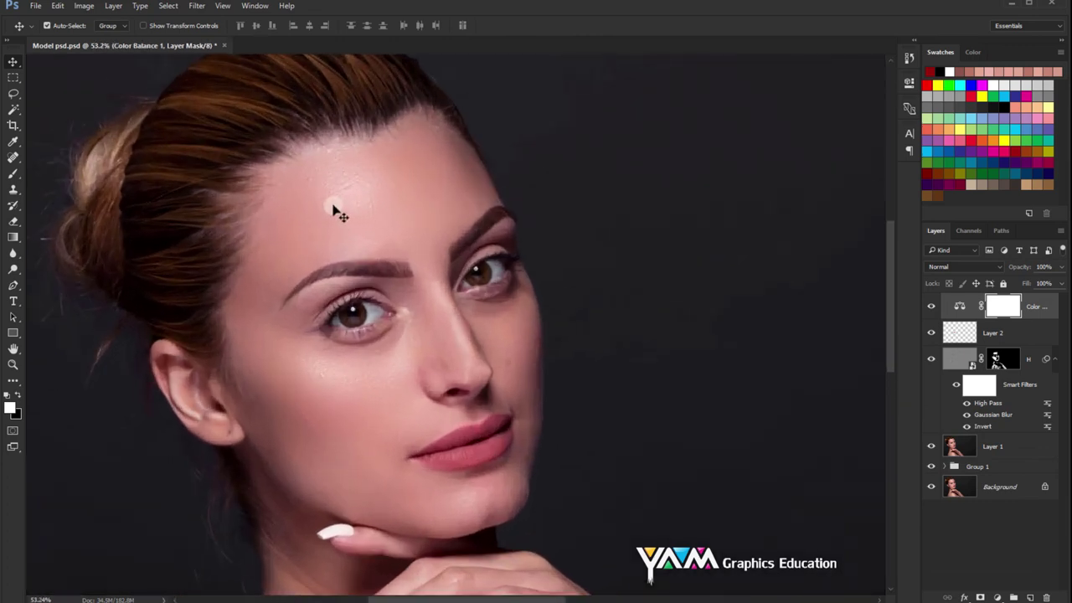
scroll(333, 211, down, 1)
scroll(335, 211, down, 1)
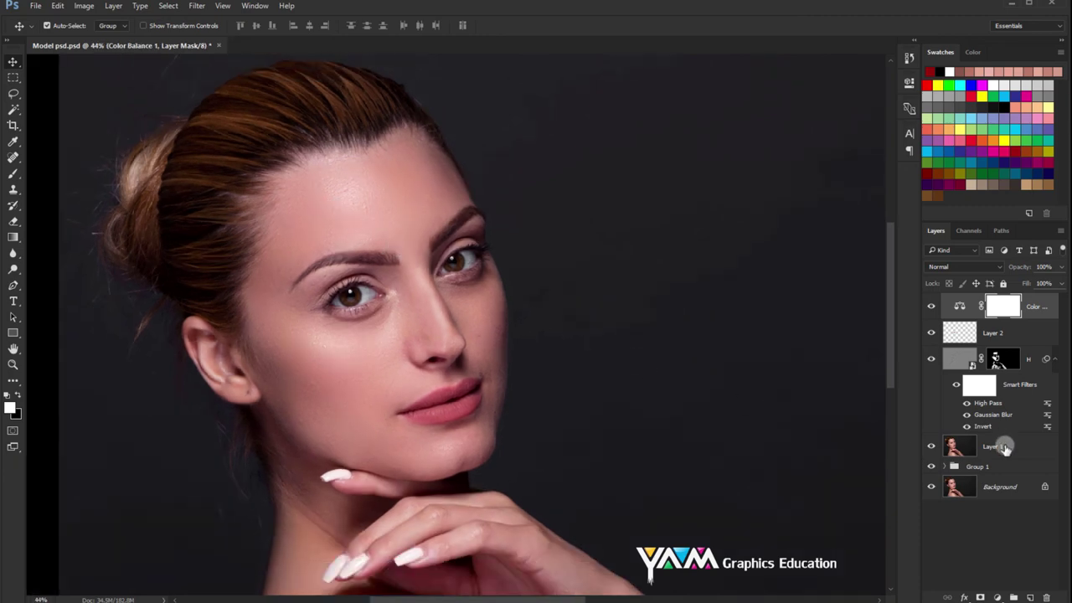
shift+click(1002, 465)
key(ctrl+g)
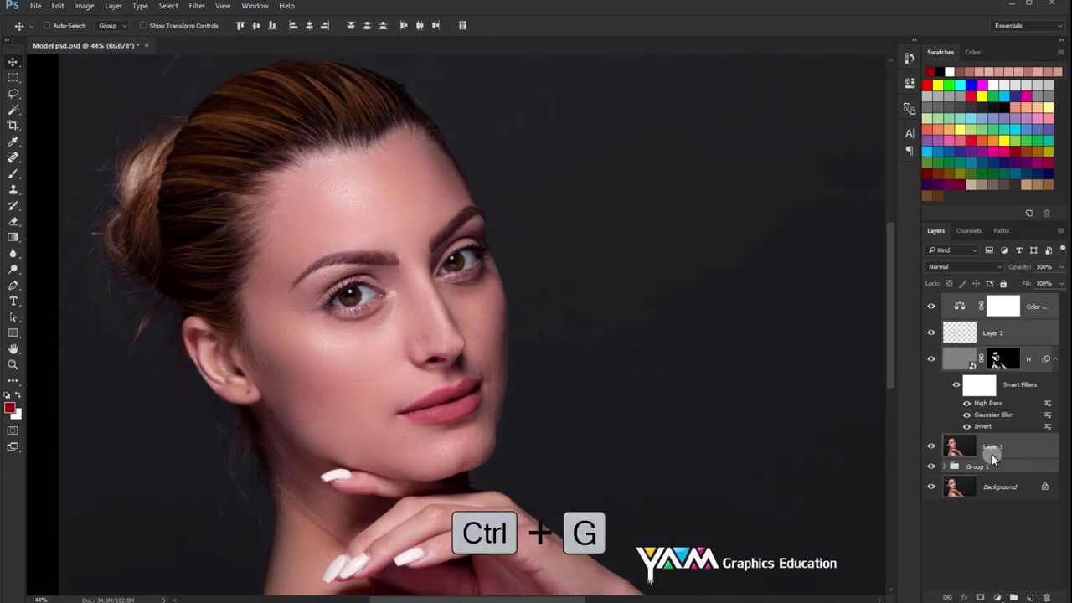
Step: Toggle Group 2's visibility repeatedly to compare the portrait before and after retouching
click(930, 300)
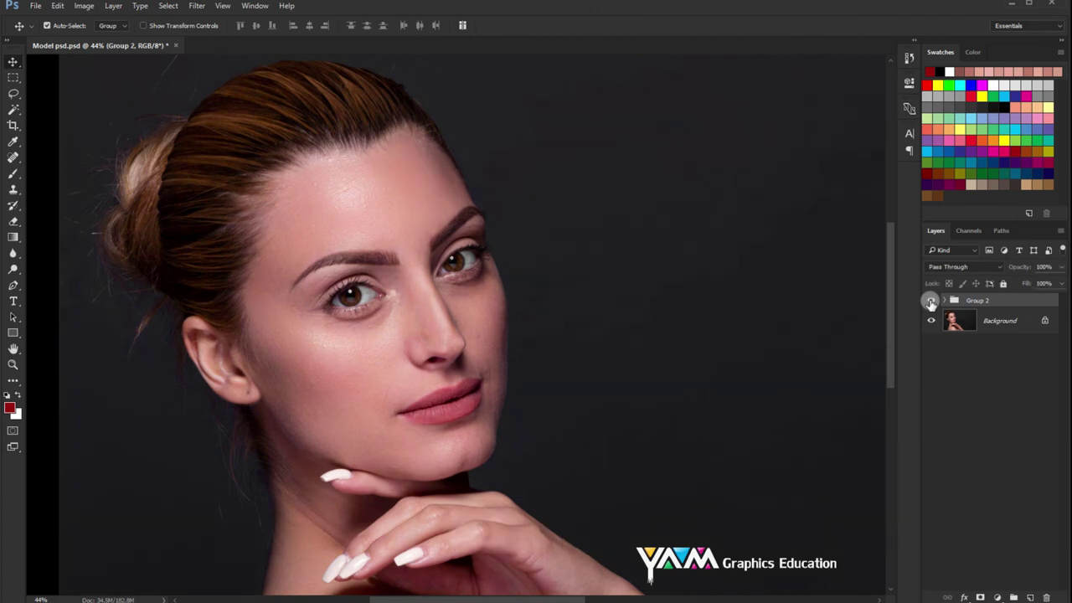
click(930, 300)
click(931, 300)
click(930, 301)
click(930, 302)
scroll(420, 322, up, 2)
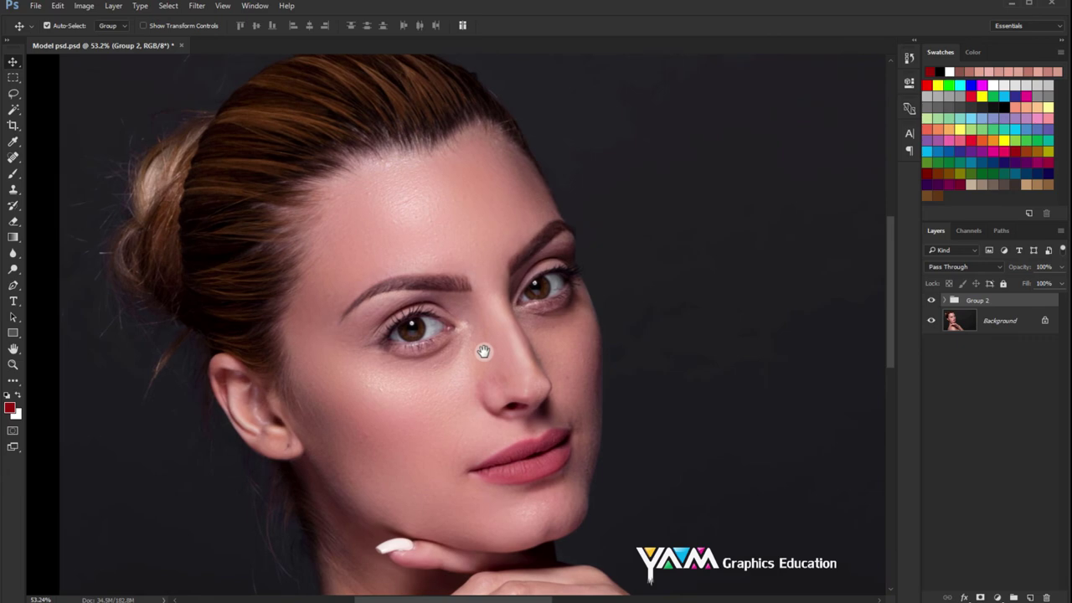
drag(416, 326, 609, 356)
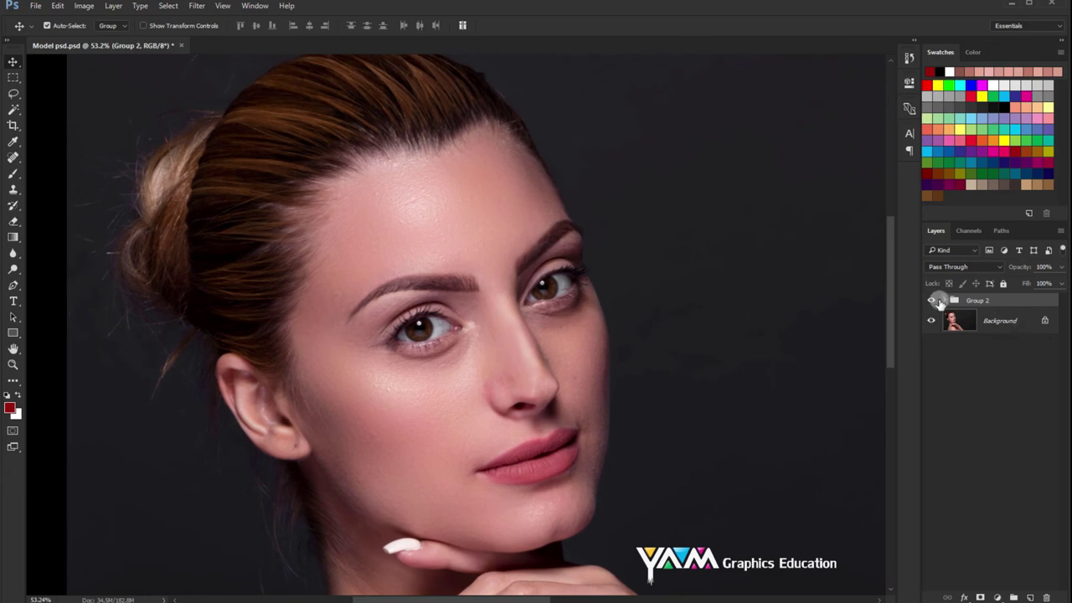
click(930, 301)
click(930, 300)
click(930, 301)
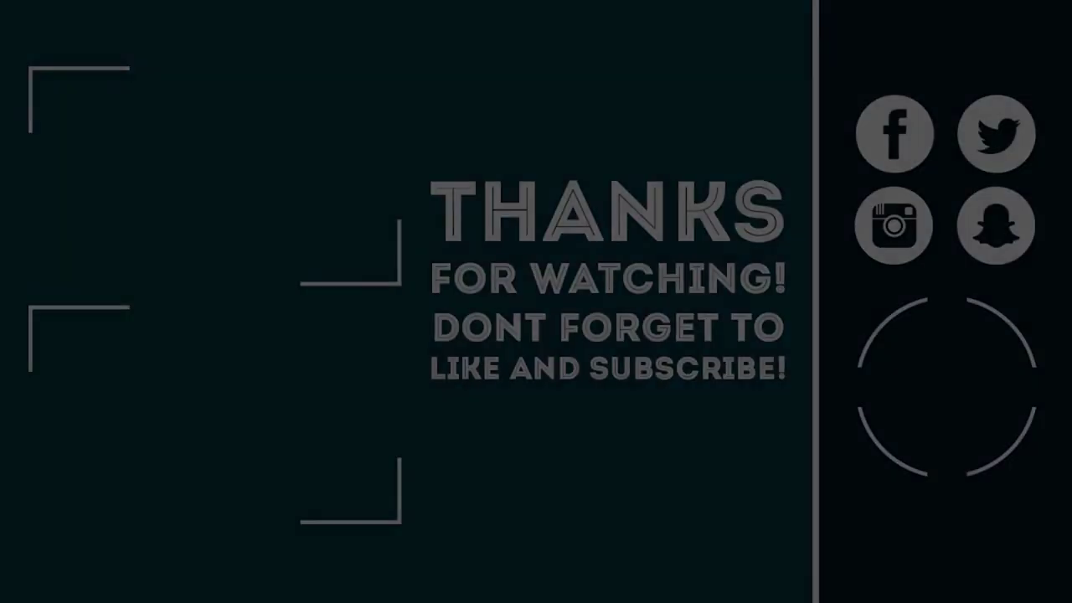